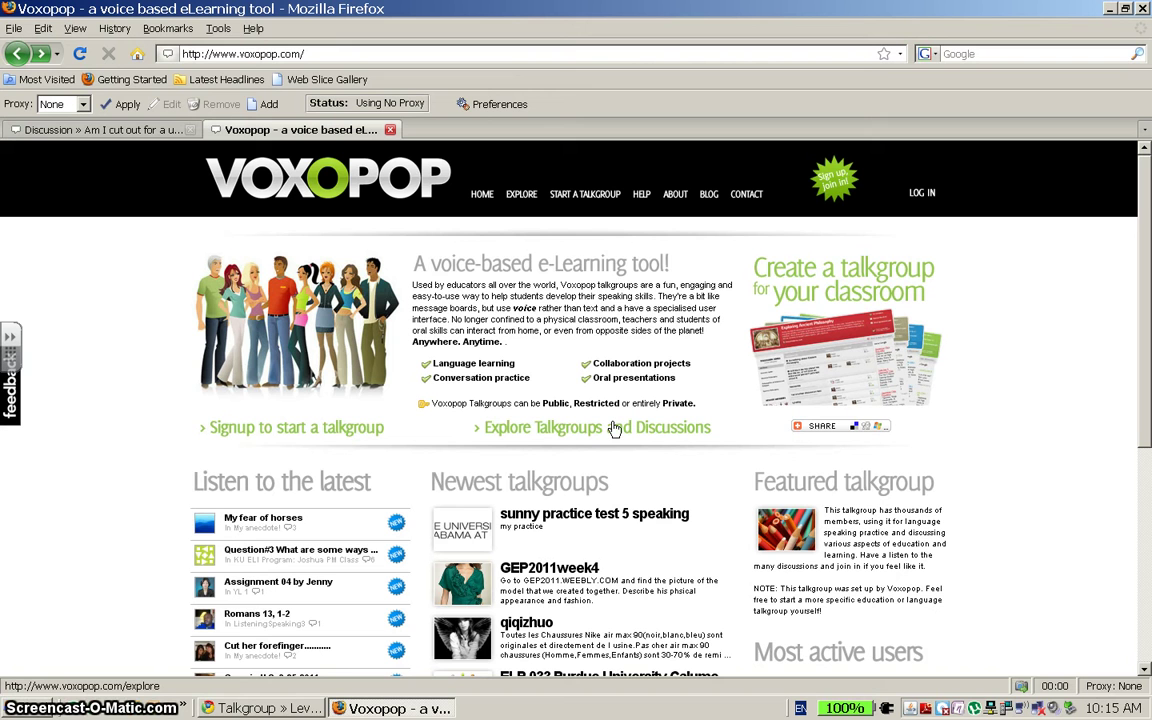
# Step: Switch to the browser window showing the Level4SpringA2011 talkgroup page
pyautogui.click(289, 709)
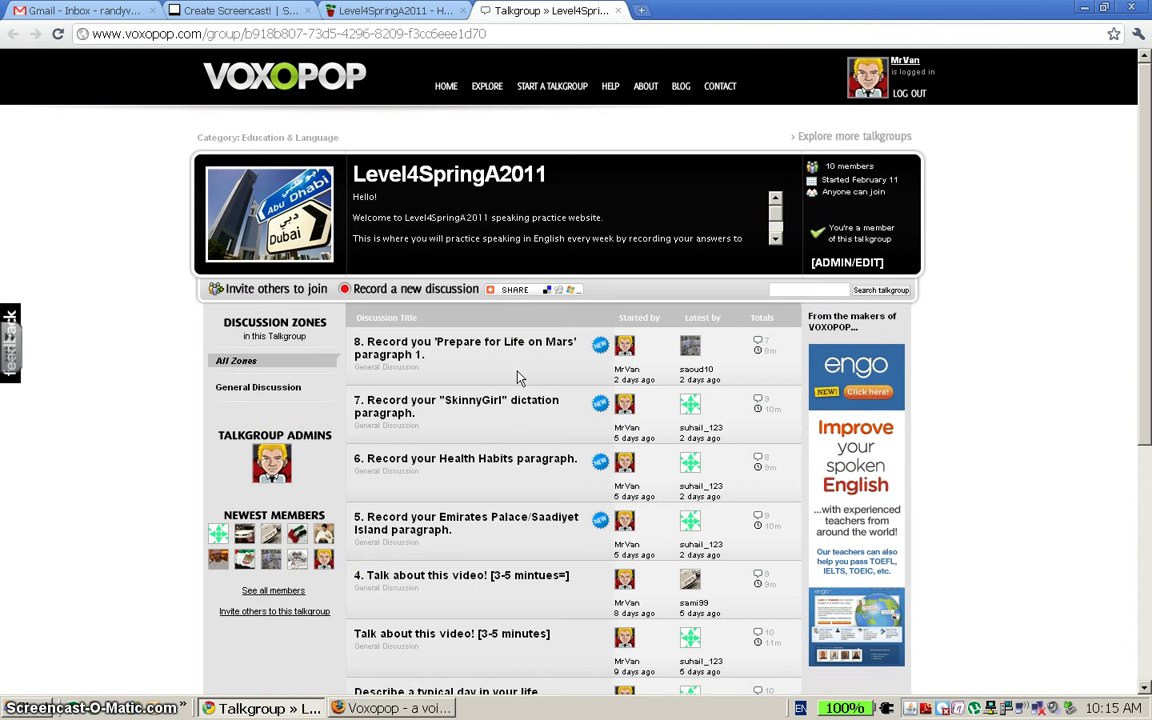
# Step: Dismiss the Bookmark & Share popup and open discussion '4. Talk about this video!'
pyautogui.moveTo(505, 289)
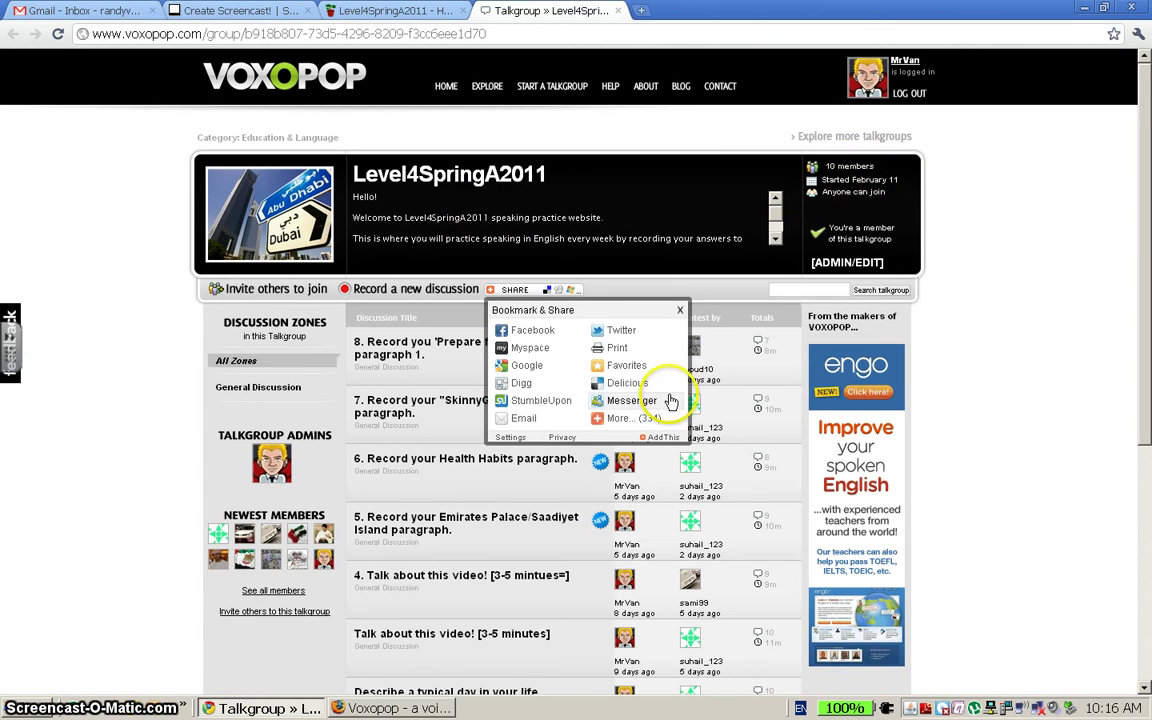
pyautogui.click(728, 370)
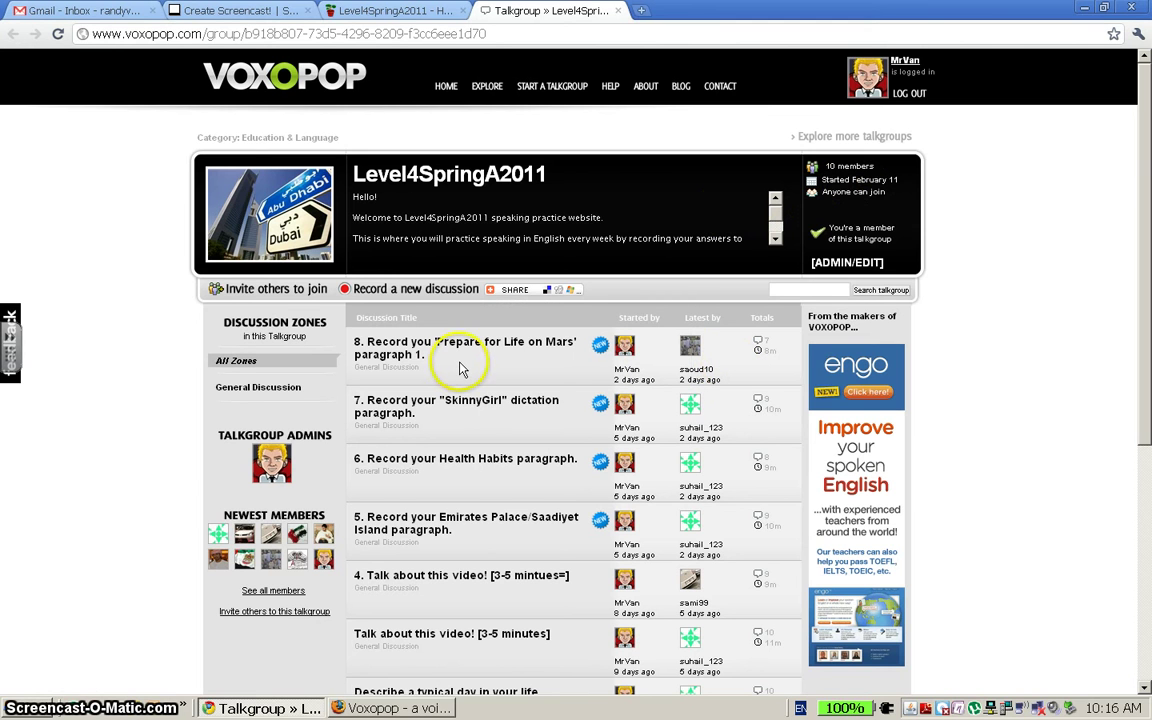
pyautogui.scroll(-3, 460, 370)
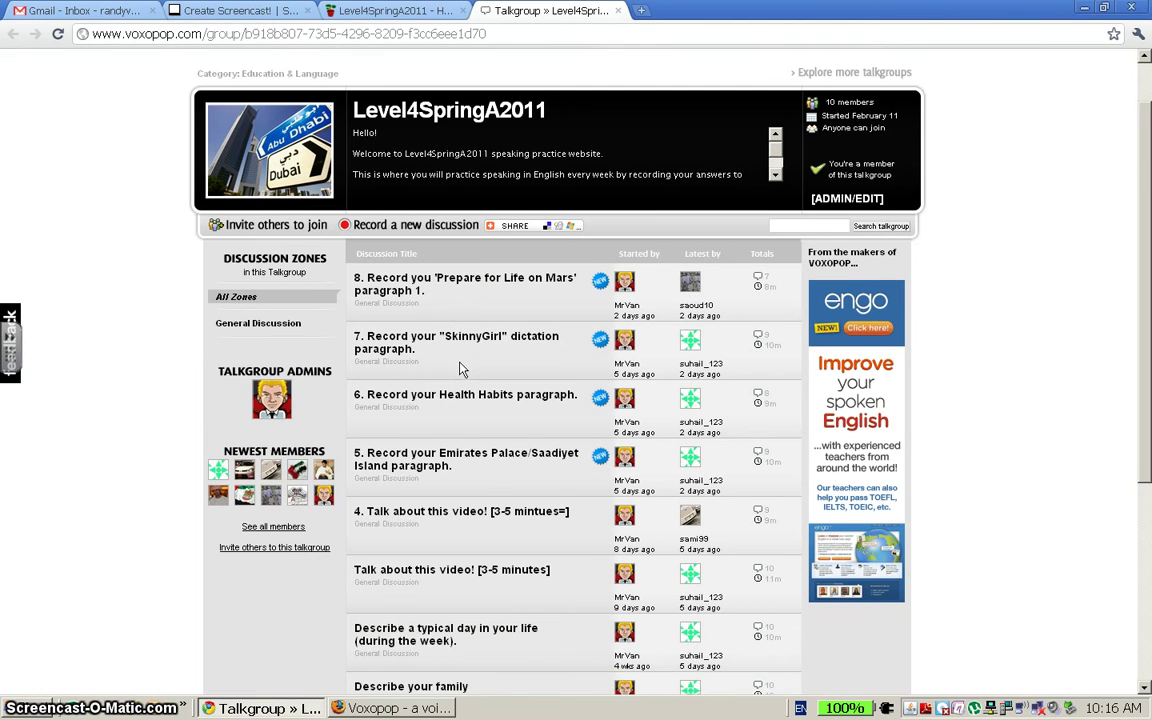
pyautogui.scroll(-3, 460, 370)
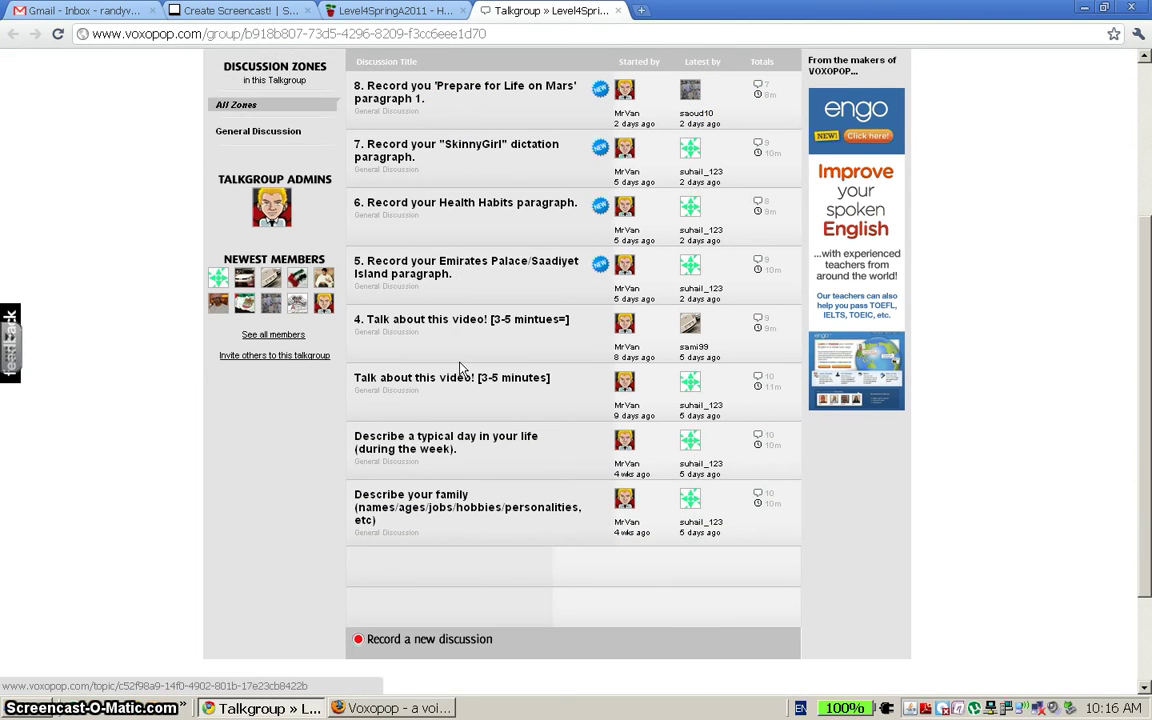
pyautogui.scroll(3, 460, 368)
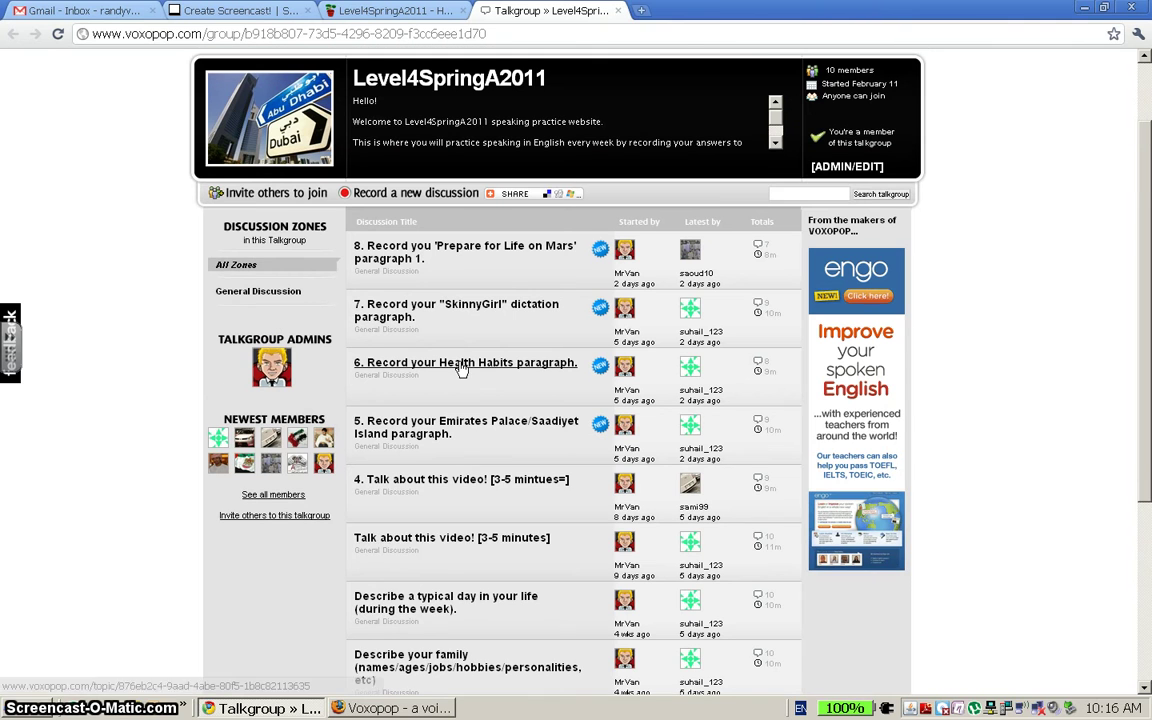
pyautogui.click(420, 480)
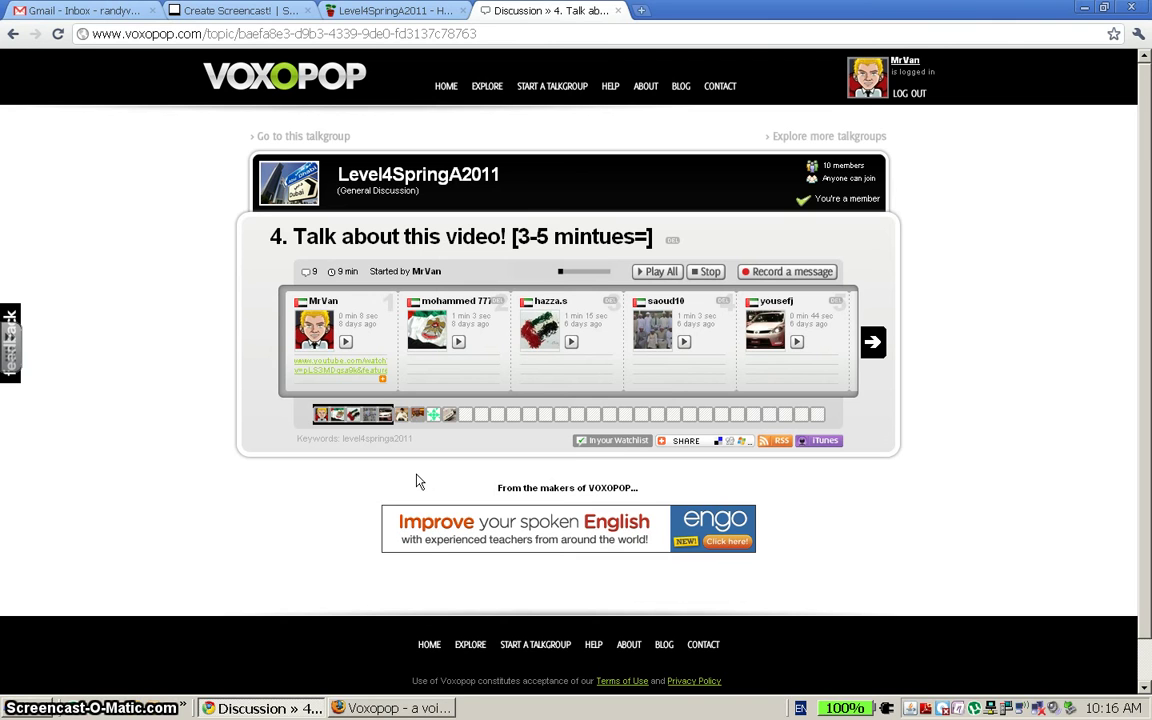
# Step: Open the linked falconry YouTube video in a new tab, pause it, and return to discussion 4
pyautogui.click(385, 416)
pyautogui.click(337, 366)
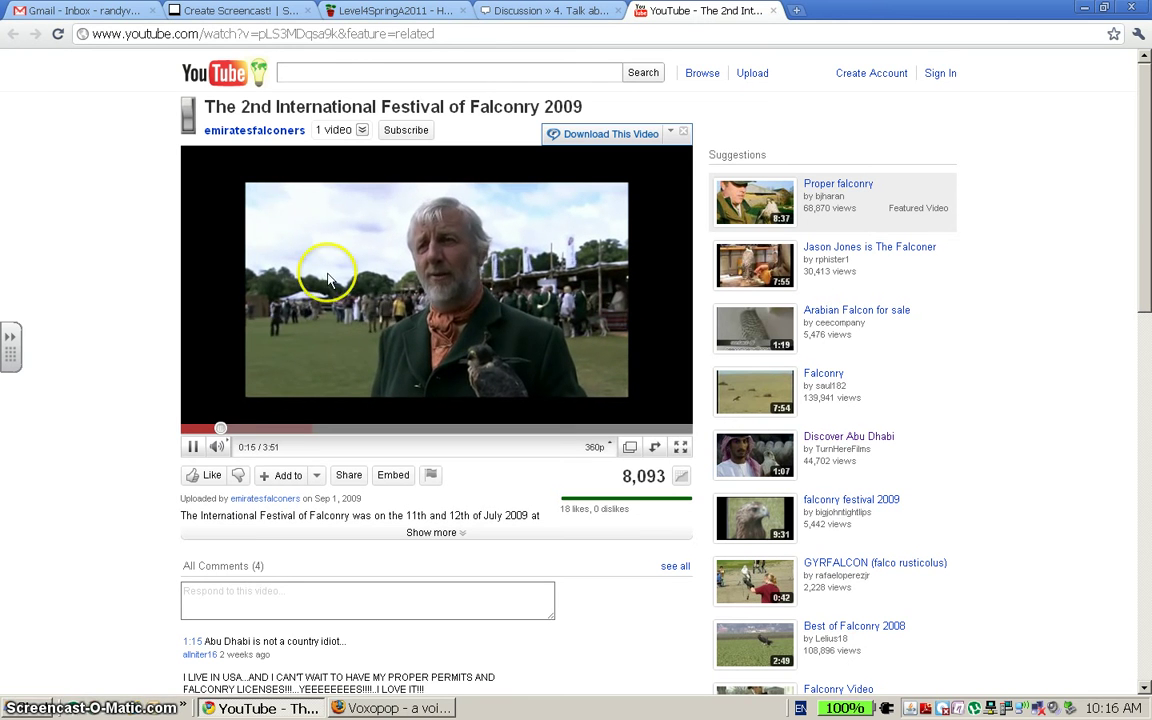
pyautogui.click(193, 447)
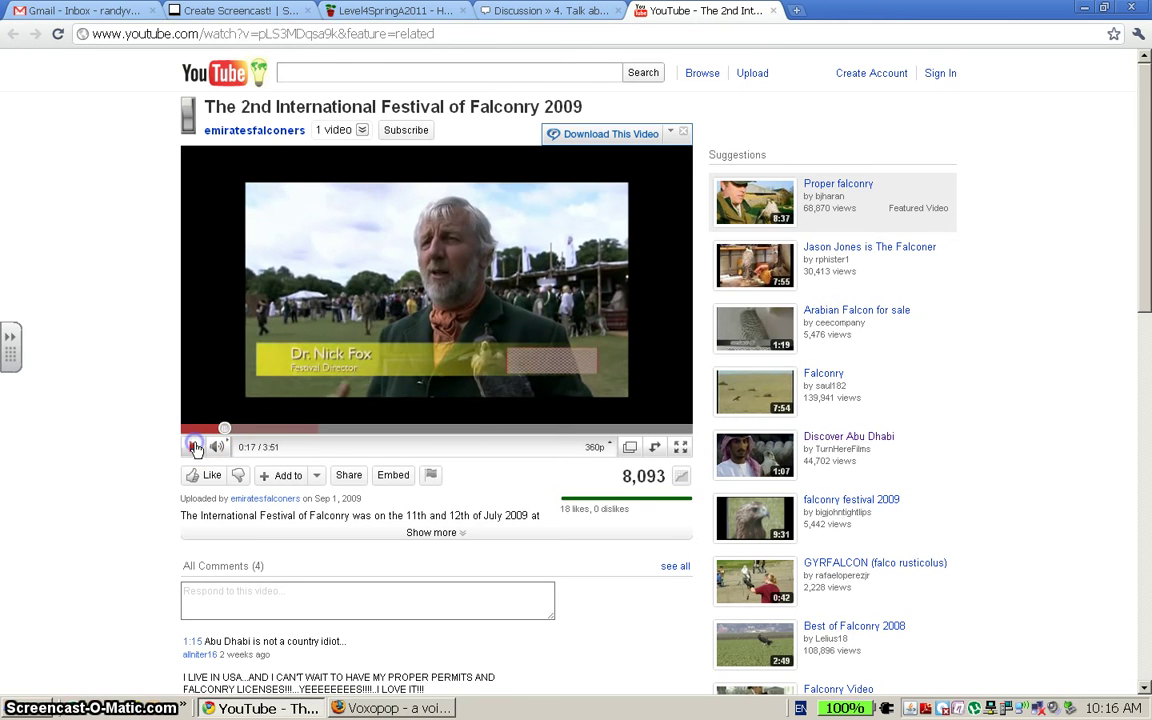
pyautogui.click(355, 12)
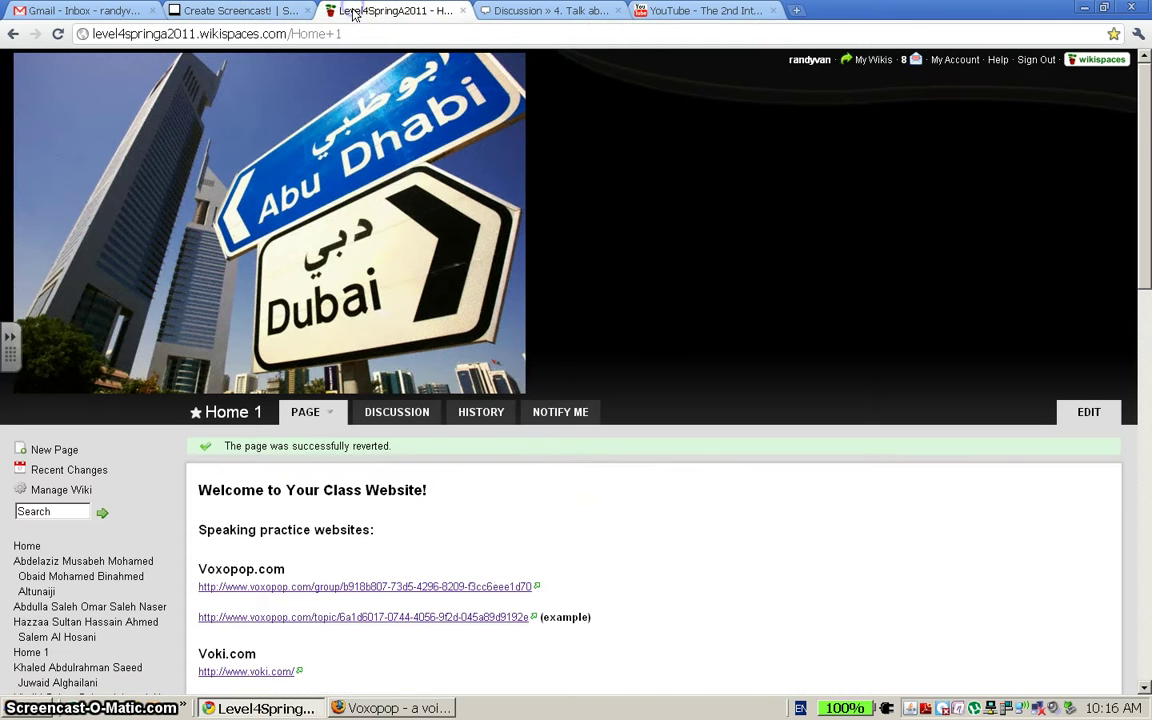
pyautogui.click(287, 12)
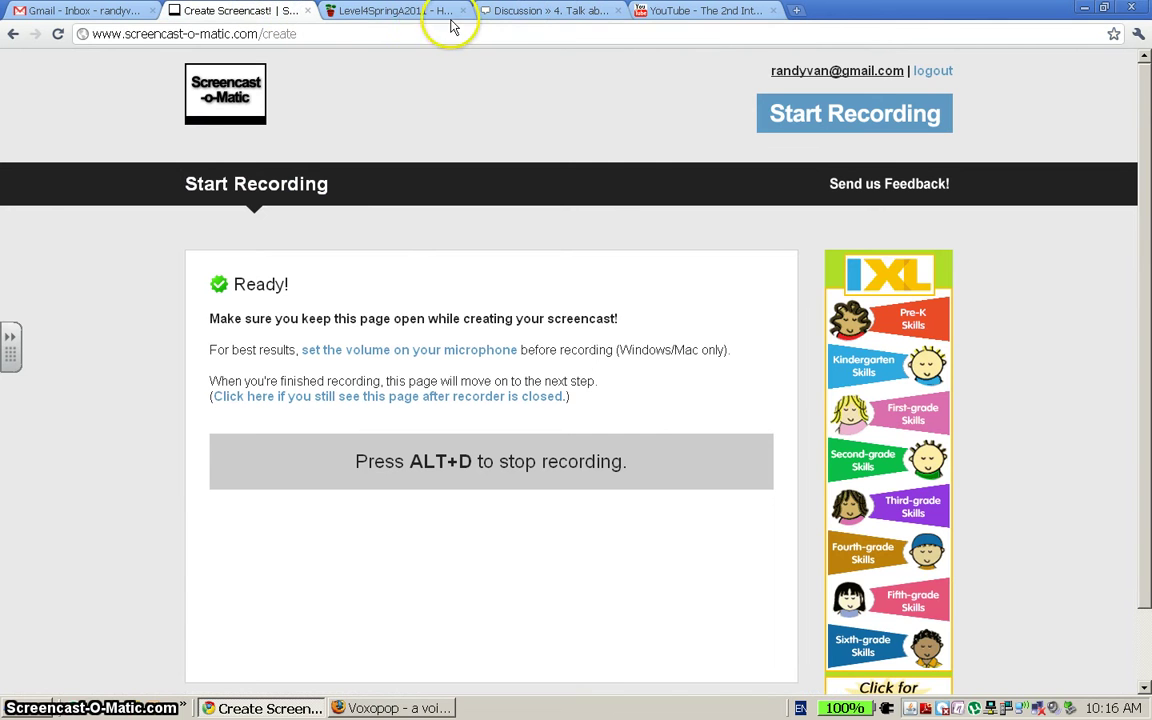
pyautogui.click(518, 12)
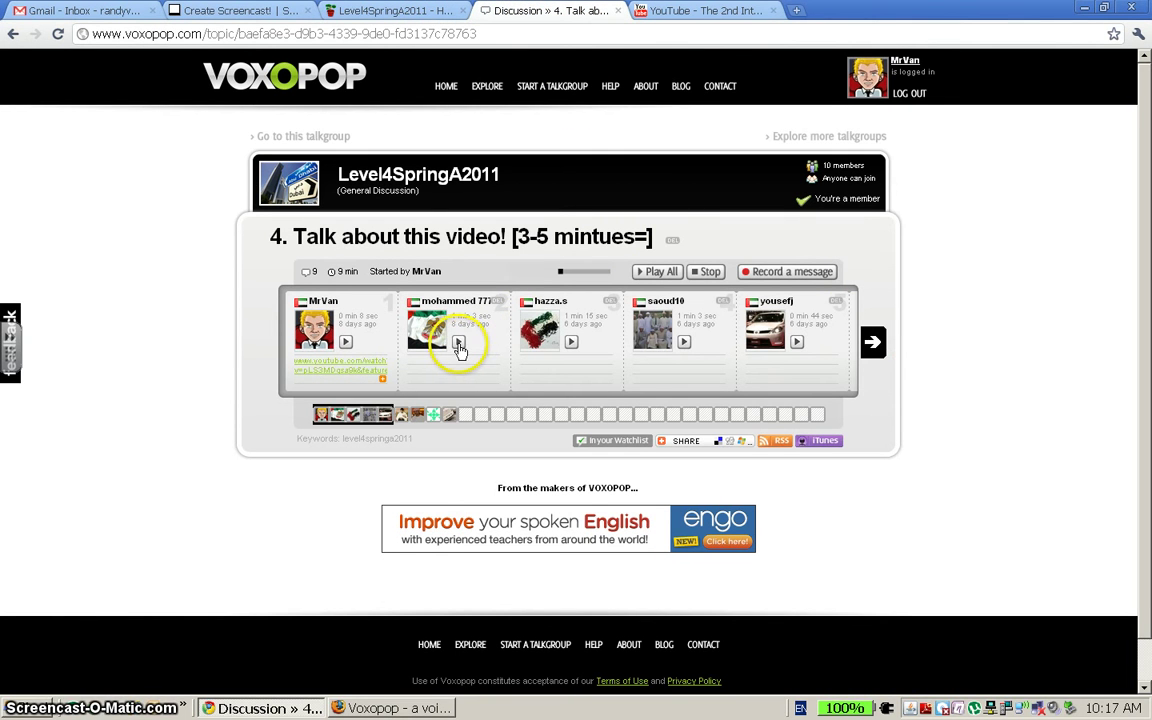
# Step: Page through discussion 4's replies, play three students' recordings with volume raised, then return to the list
pyautogui.click(873, 343)
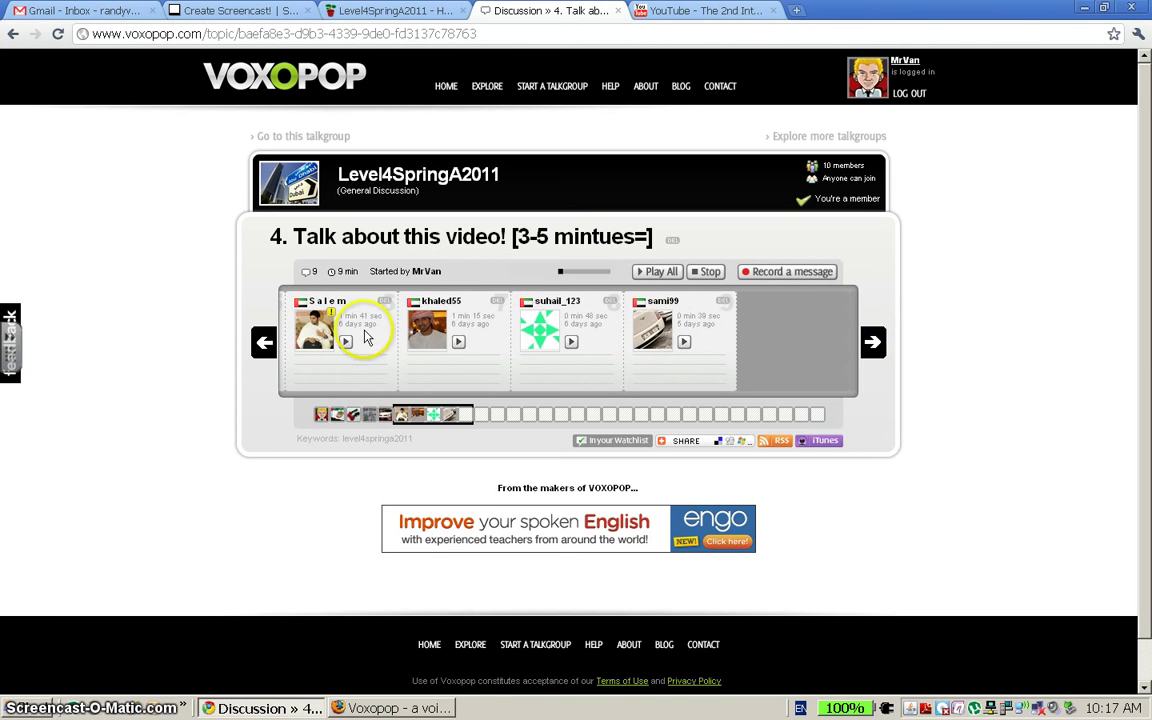
pyautogui.click(263, 343)
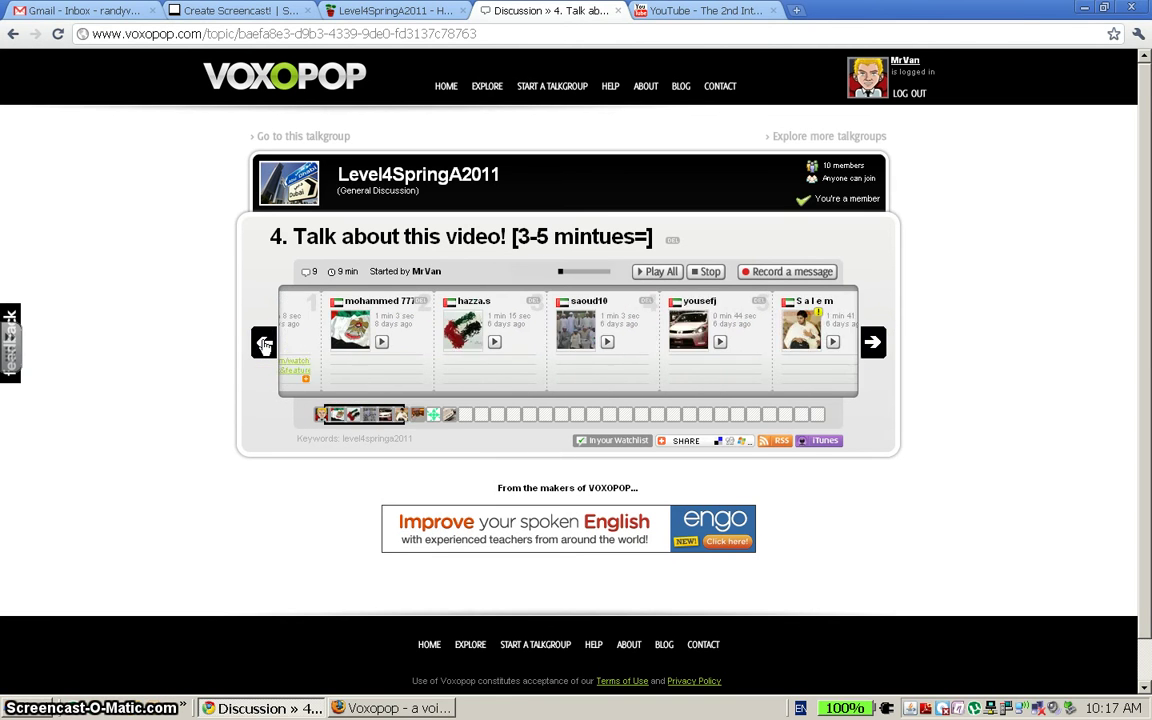
pyautogui.click(790, 341)
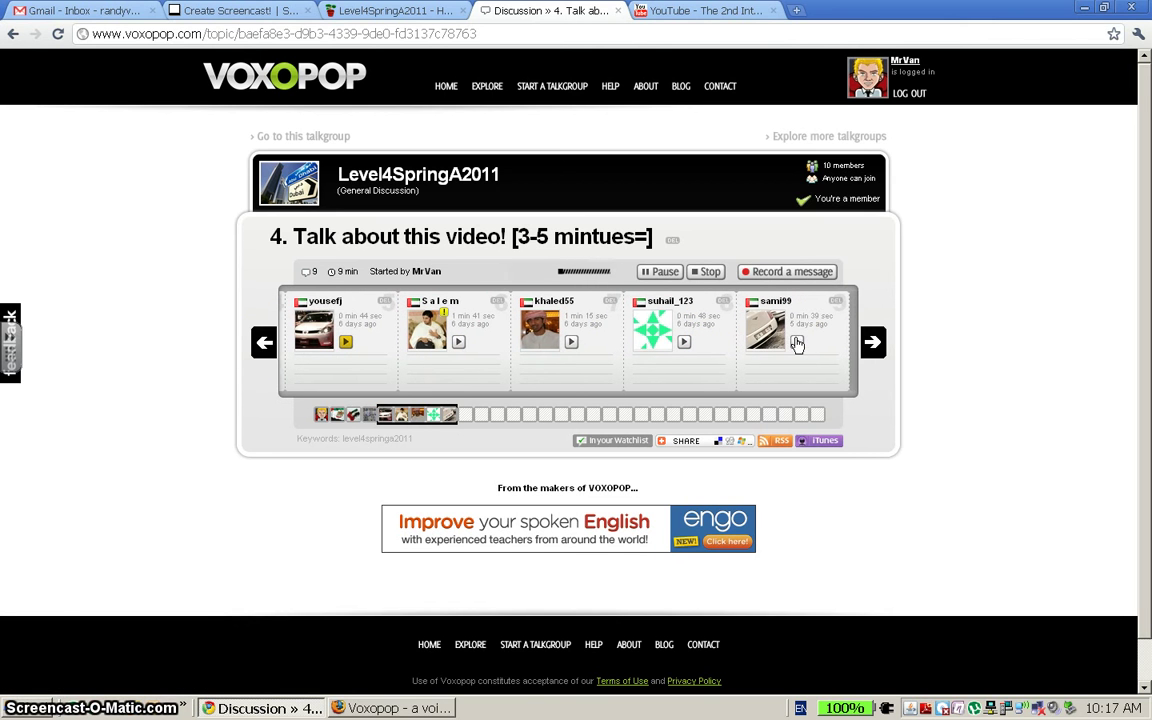
pyautogui.click(458, 341)
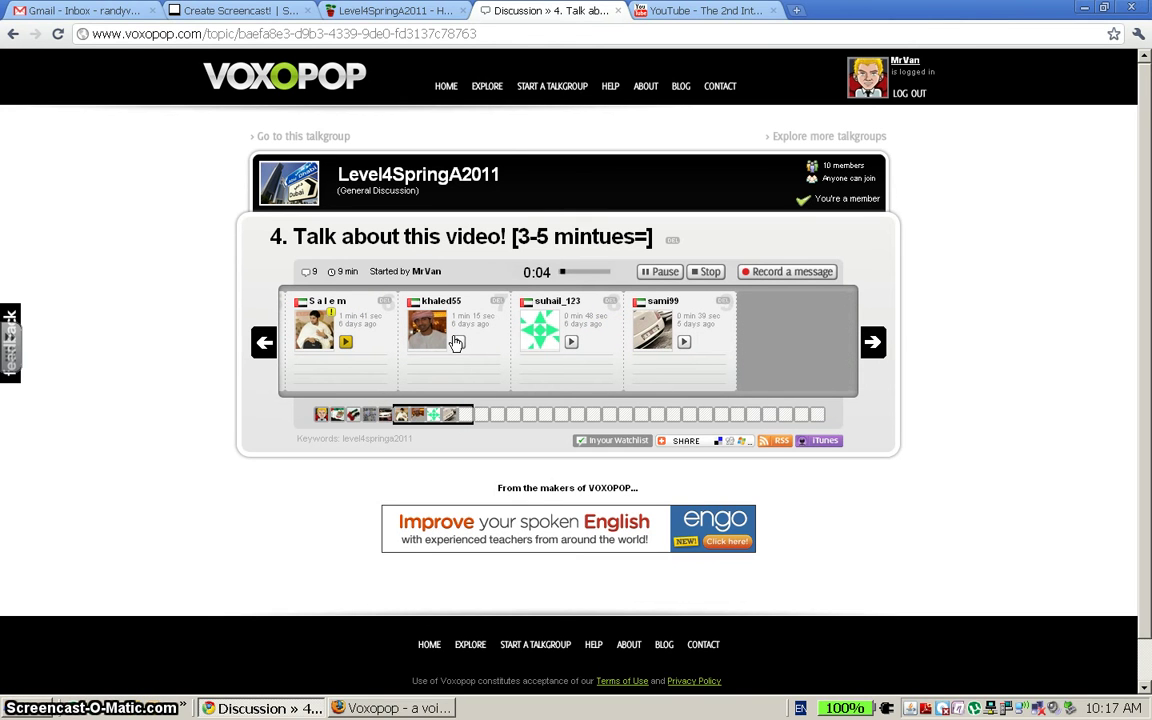
pyautogui.press('XF86AudioRaiseVolume')
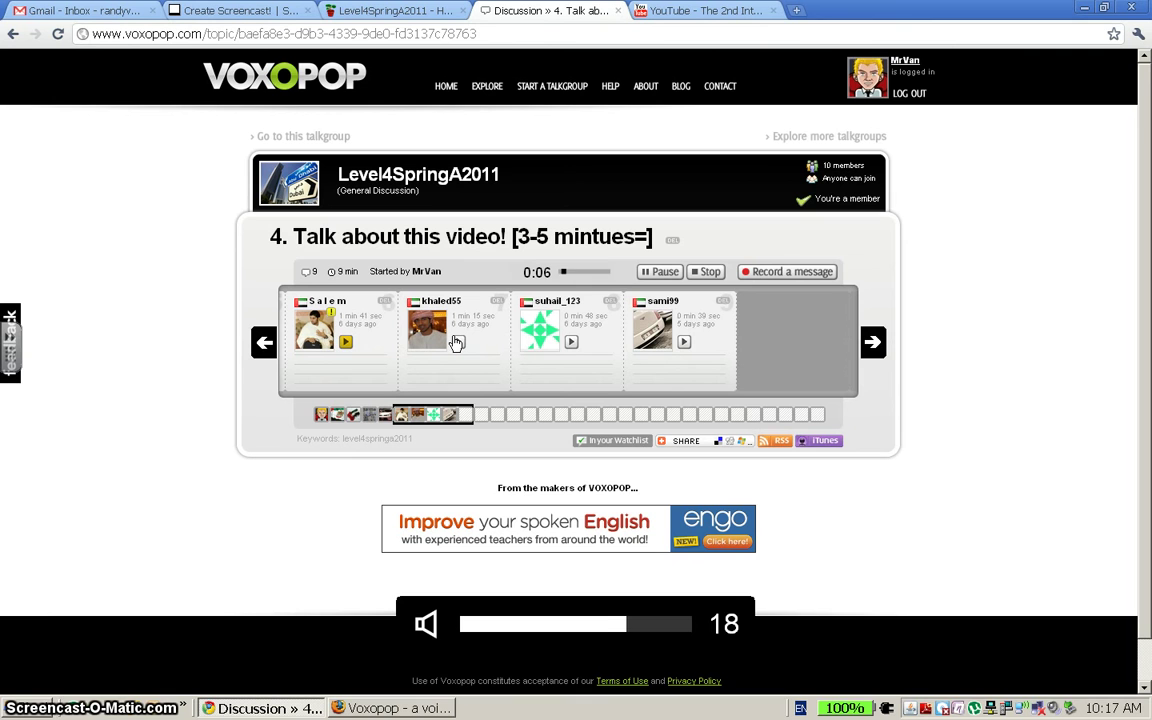
pyautogui.press('XF86AudioRaiseVolume')
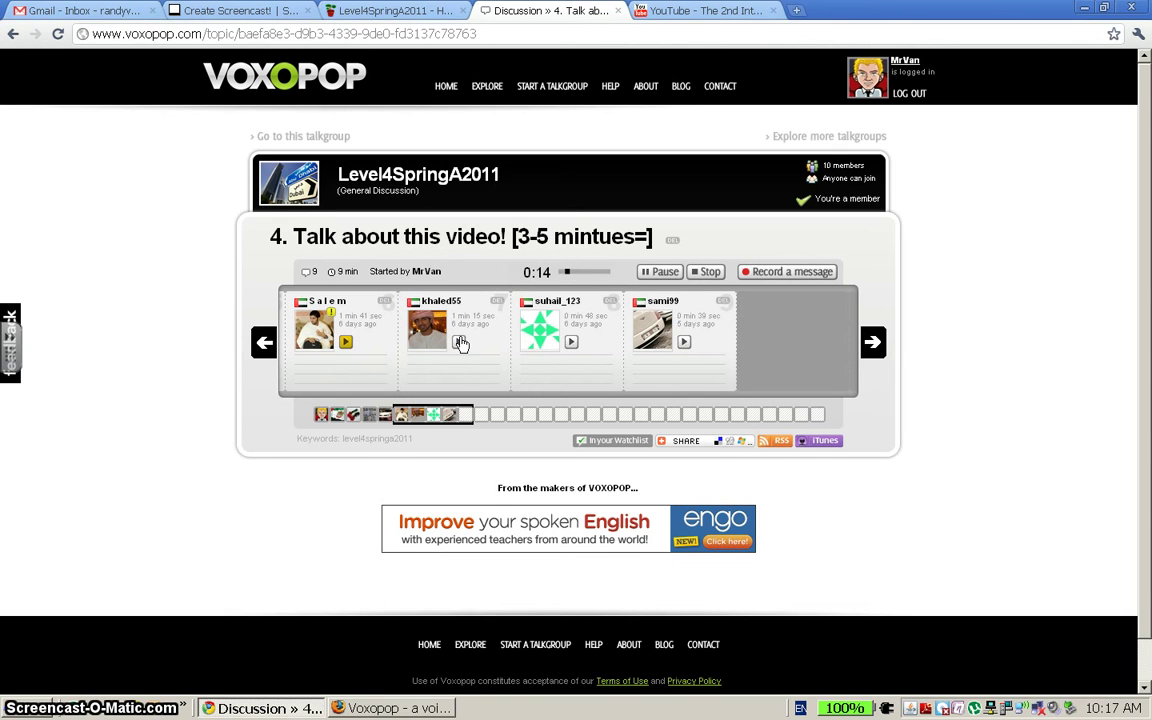
pyautogui.click(460, 343)
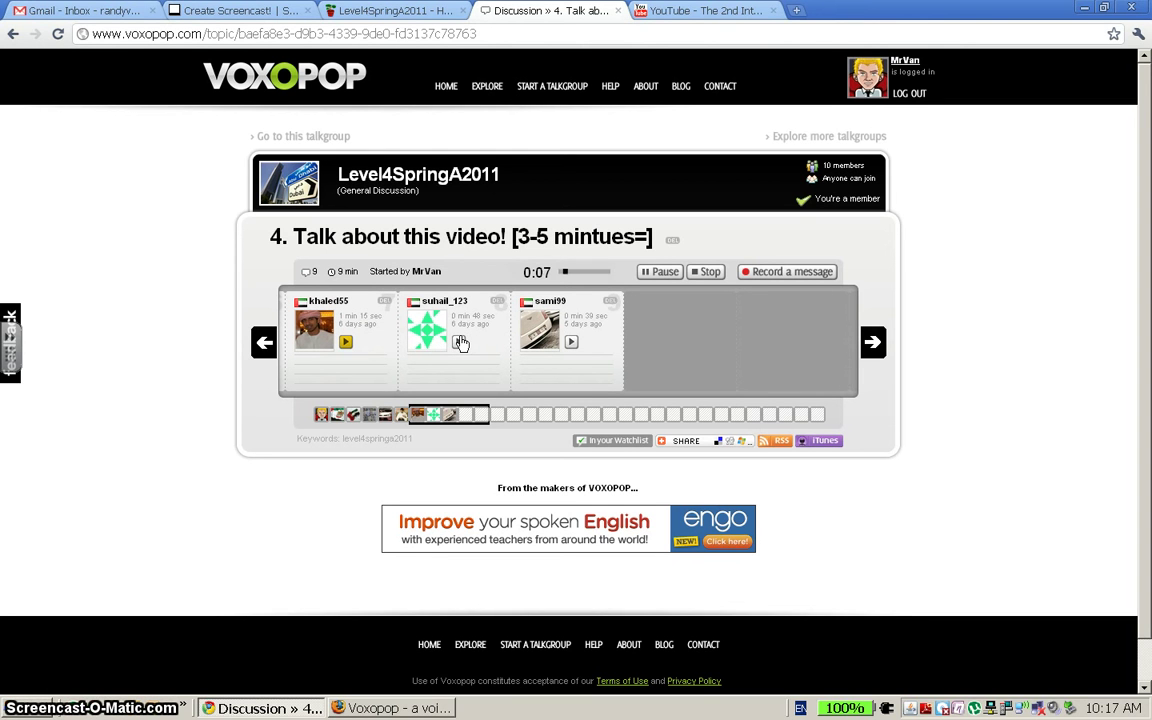
pyautogui.click(709, 272)
pyautogui.click(13, 36)
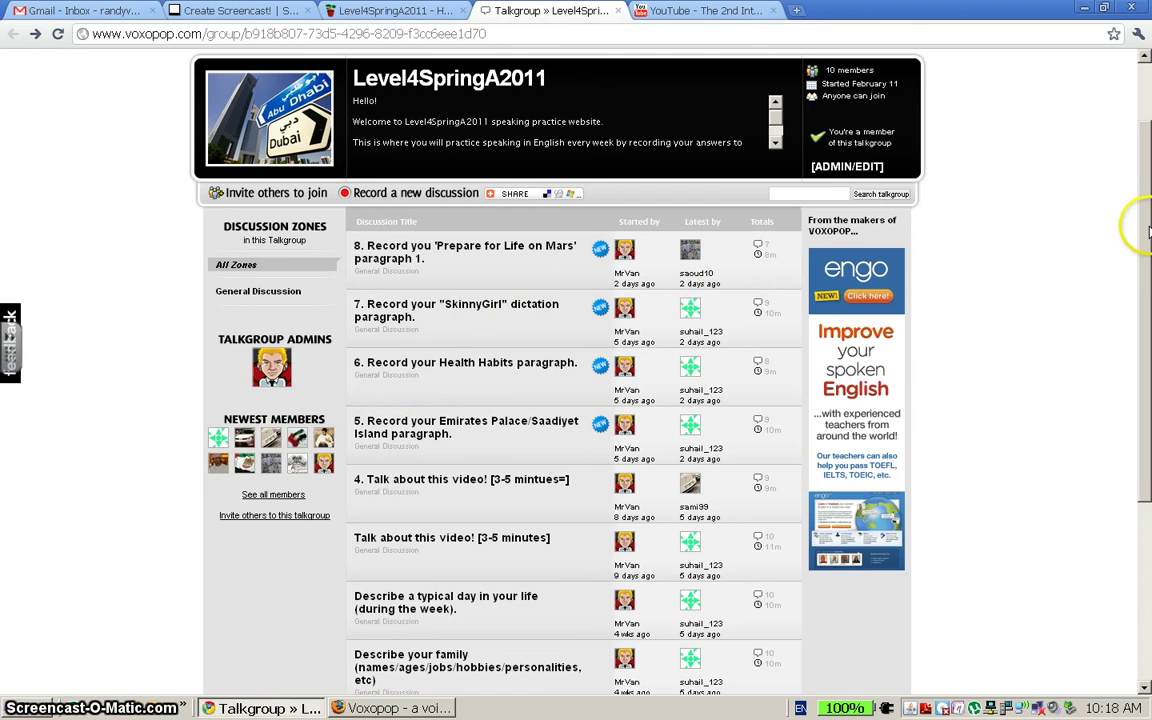
pyautogui.moveTo(1148, 230); pyautogui.dragTo(1150, 280)
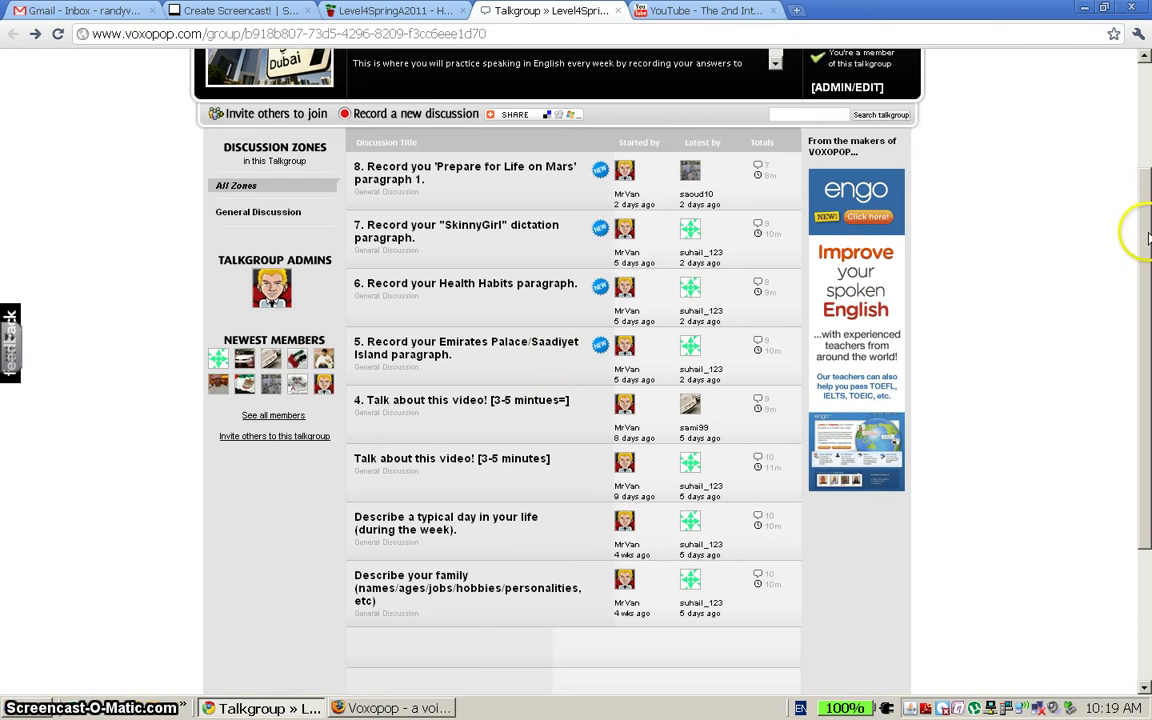
pyautogui.moveTo(1148, 235); pyautogui.dragTo(1148, 175)
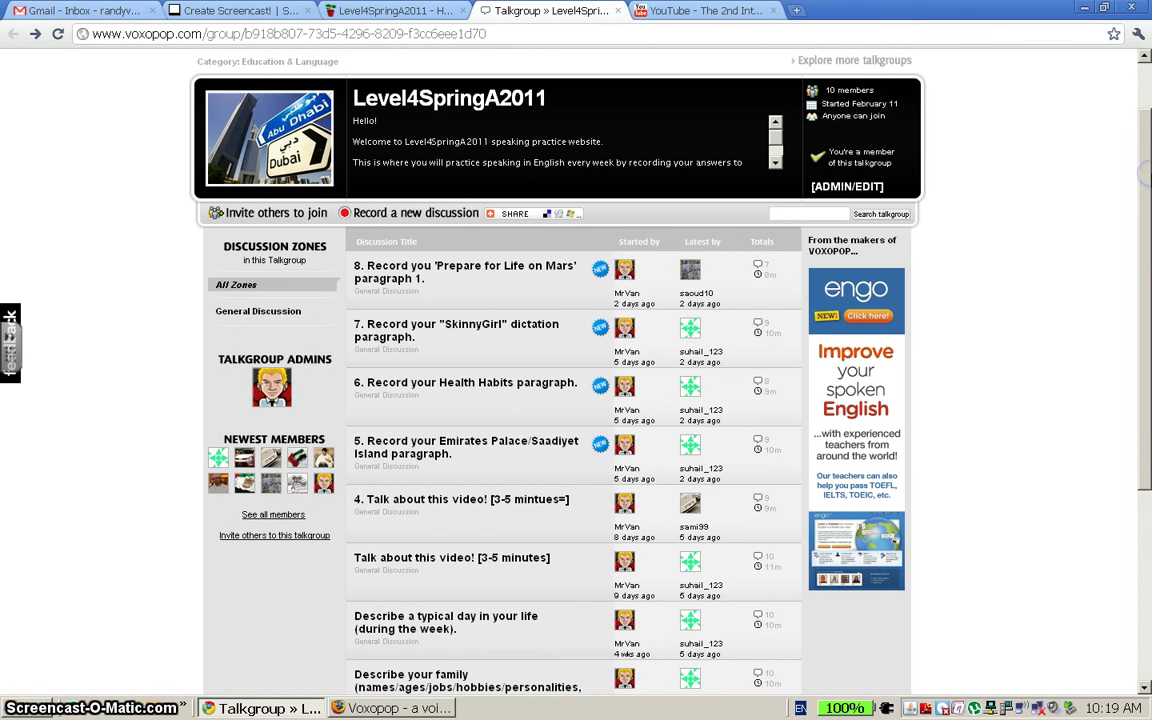
# Step: Open discussion '5. Record your Emirates Palace/Saadiyet Island paragraph.' and page through its replies
pyautogui.click(432, 447)
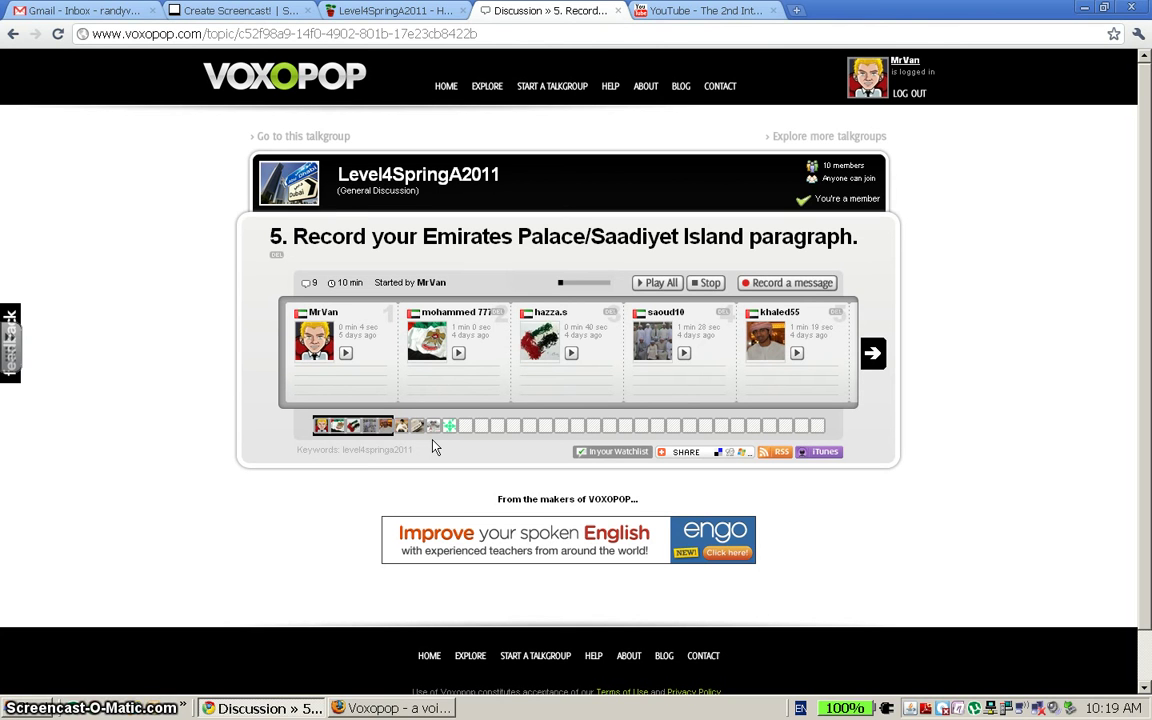
pyautogui.click(872, 354)
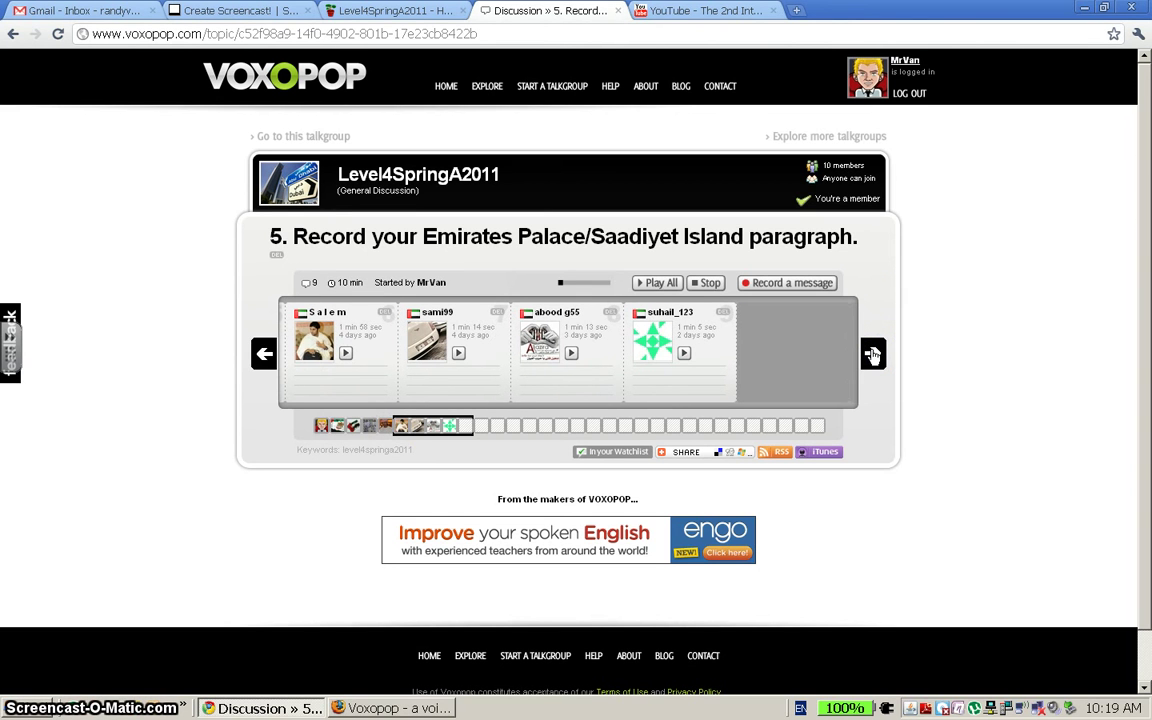
pyautogui.click(265, 354)
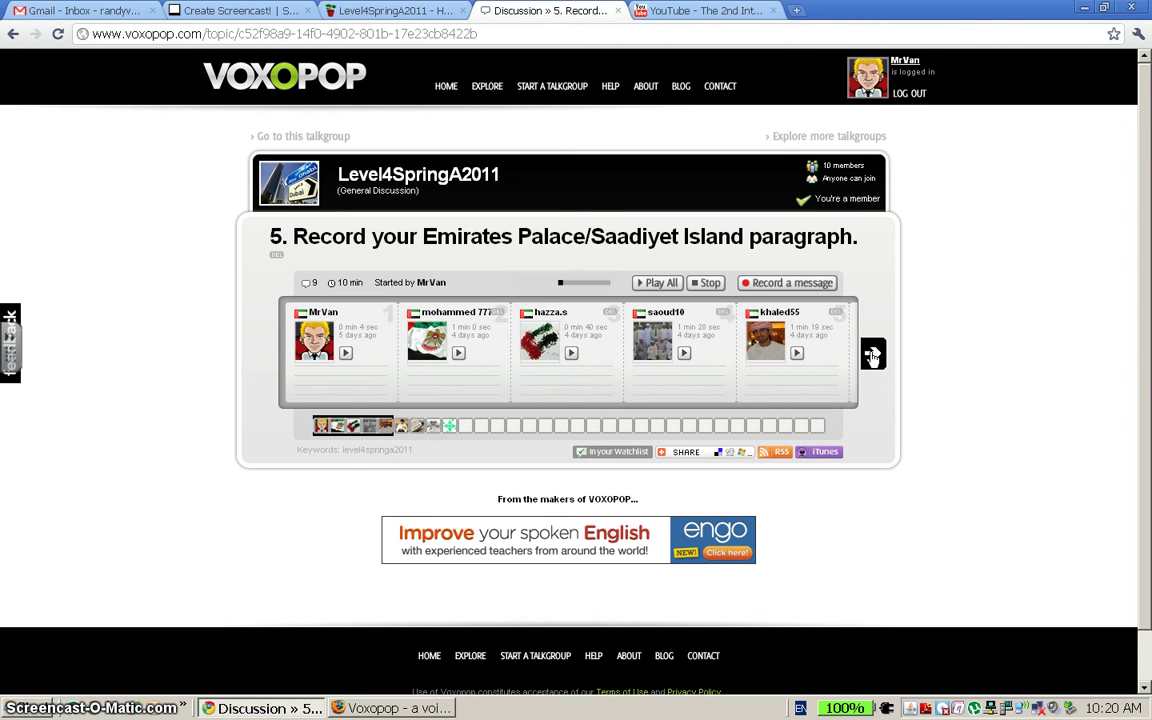
pyautogui.click(13, 34)
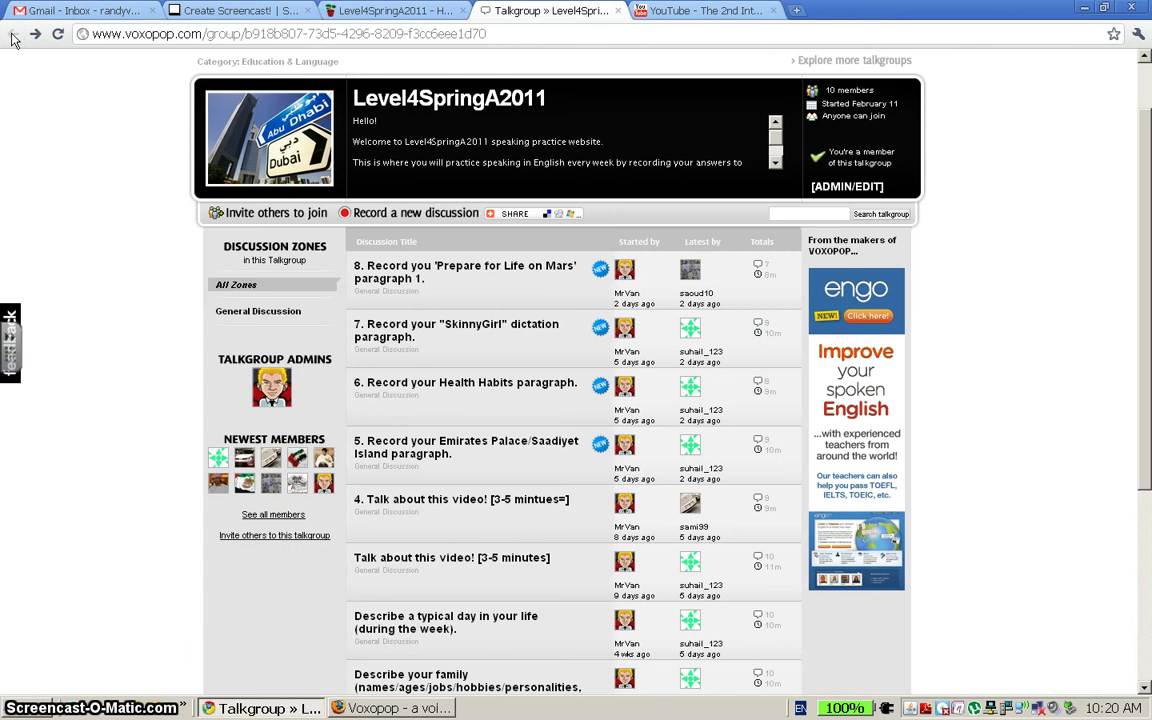
pyautogui.click(433, 217)
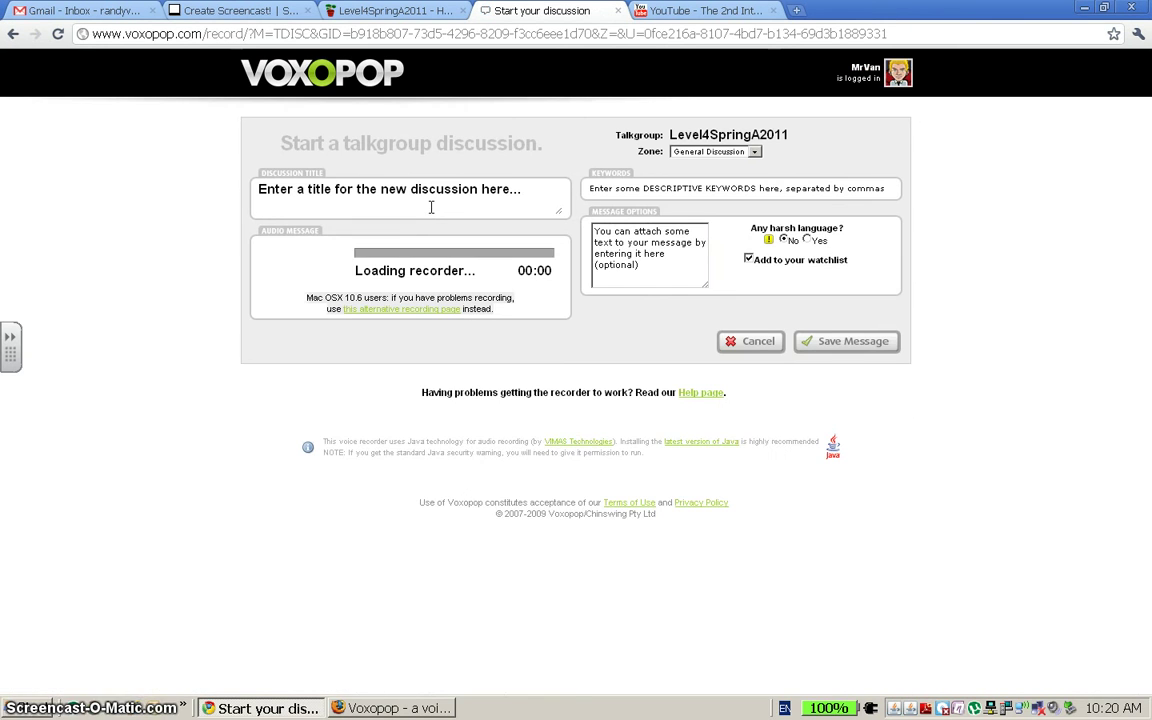
pyautogui.click(449, 192)
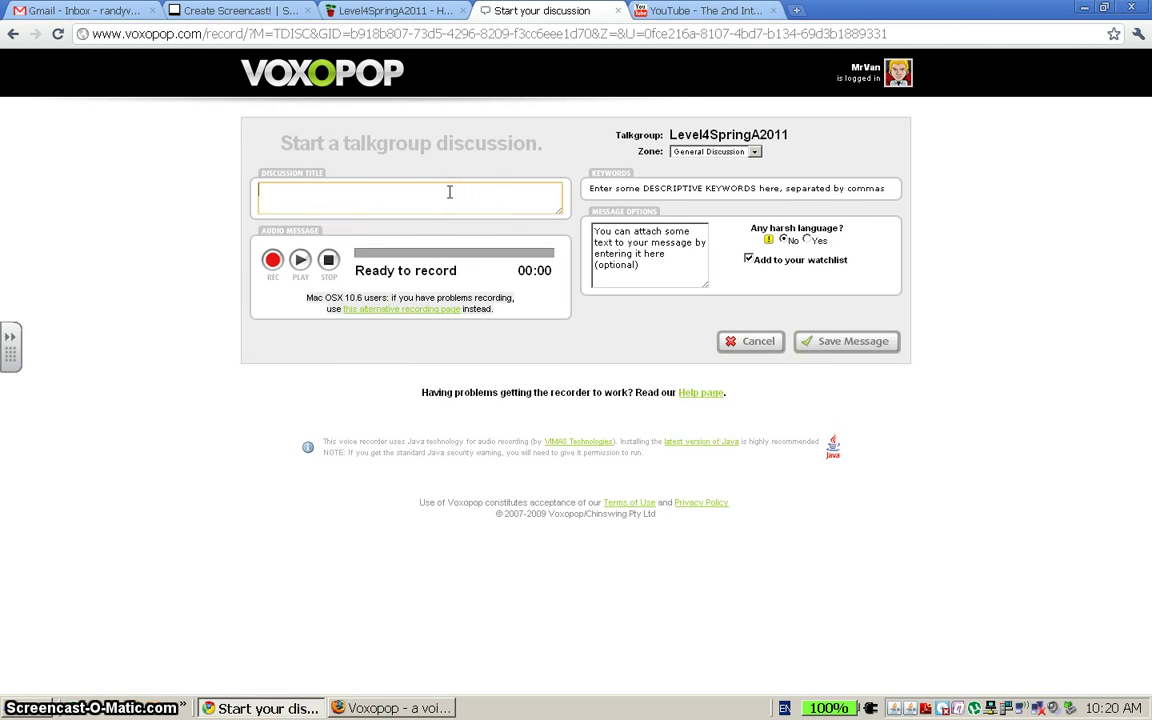
pyautogui.write('9. Talk about this video.')
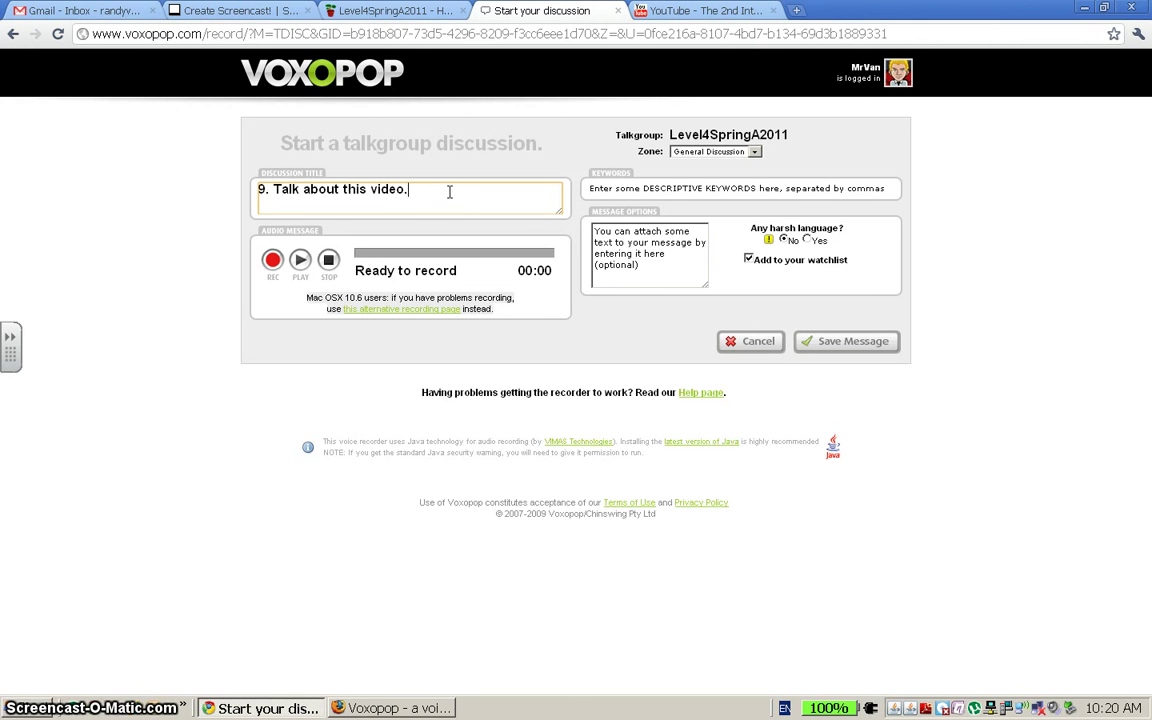
pyautogui.click(502, 463)
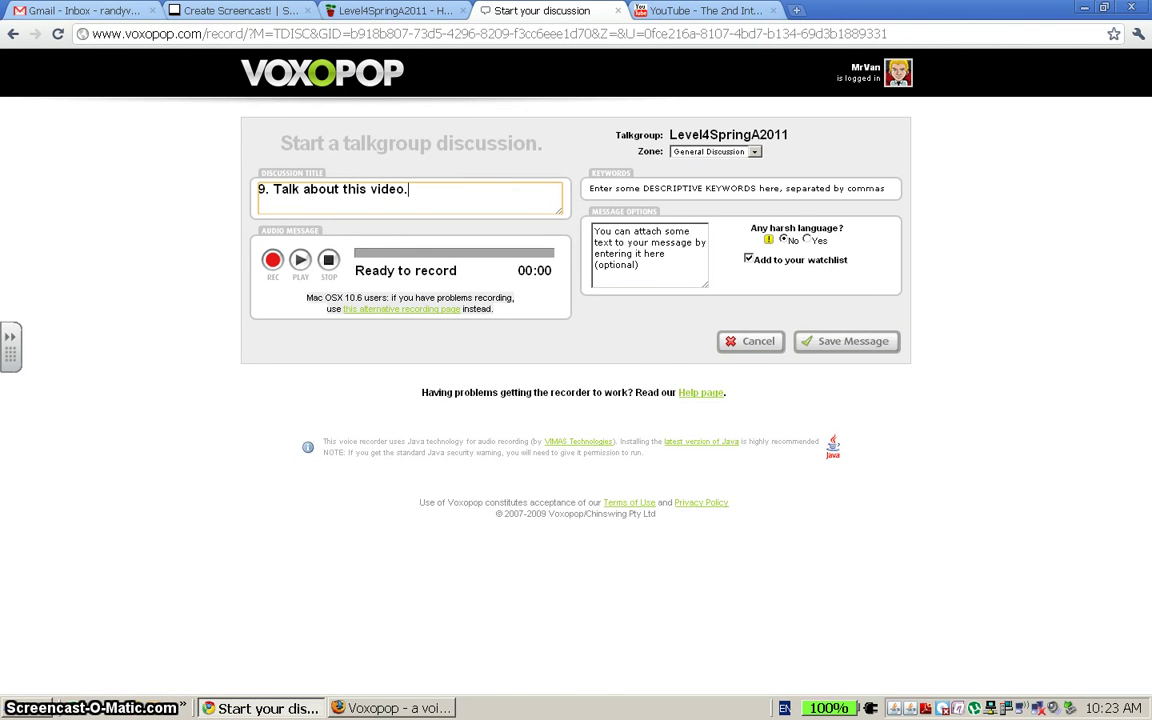
# Step: Go back to the talkgroup list and open a blank 'Record a new discussion' form
pyautogui.click(13, 34)
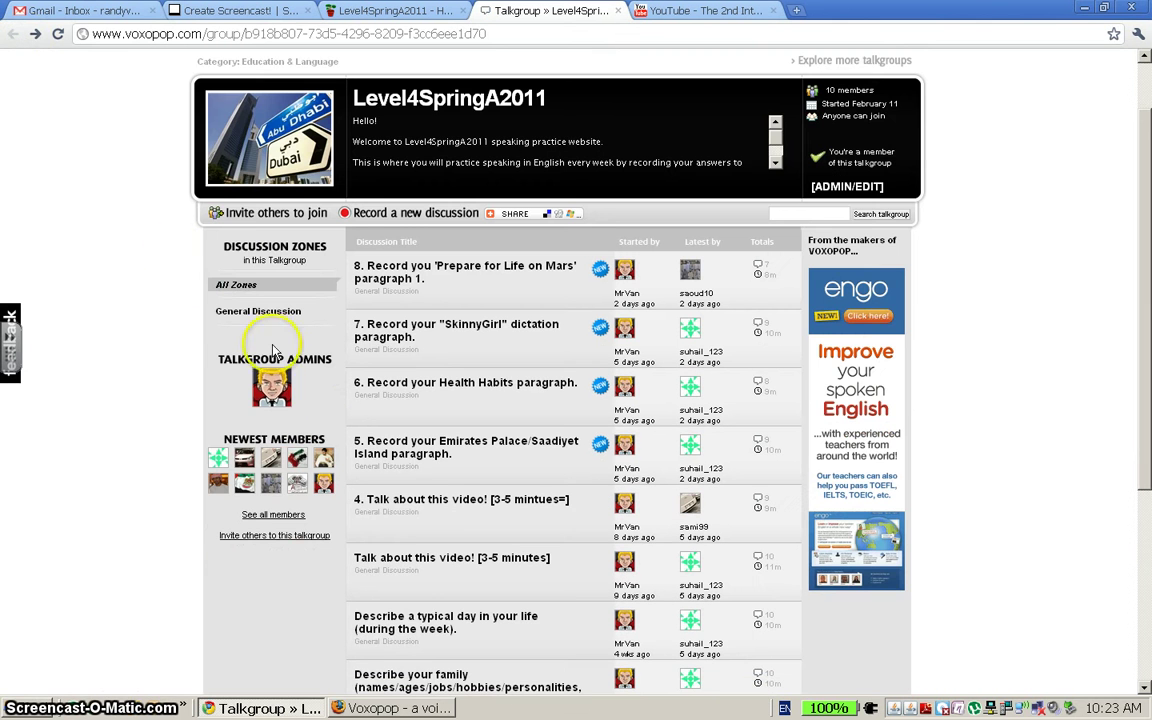
pyautogui.scroll(-3, 334, 355)
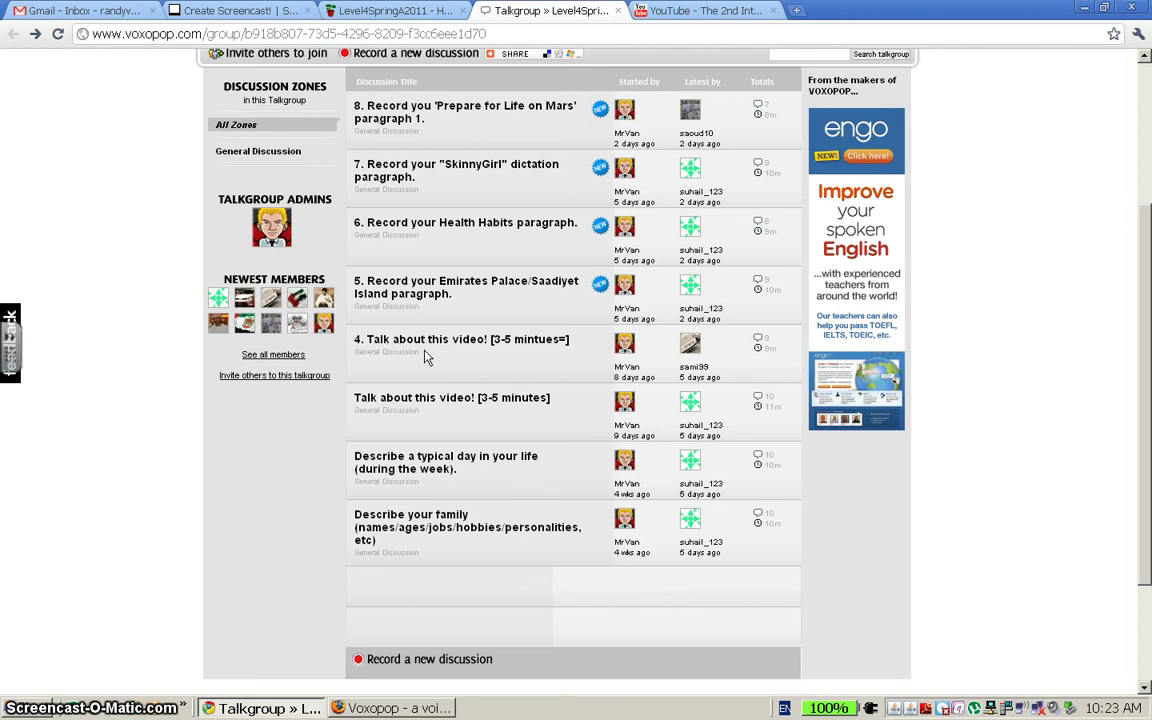
pyautogui.click(481, 435)
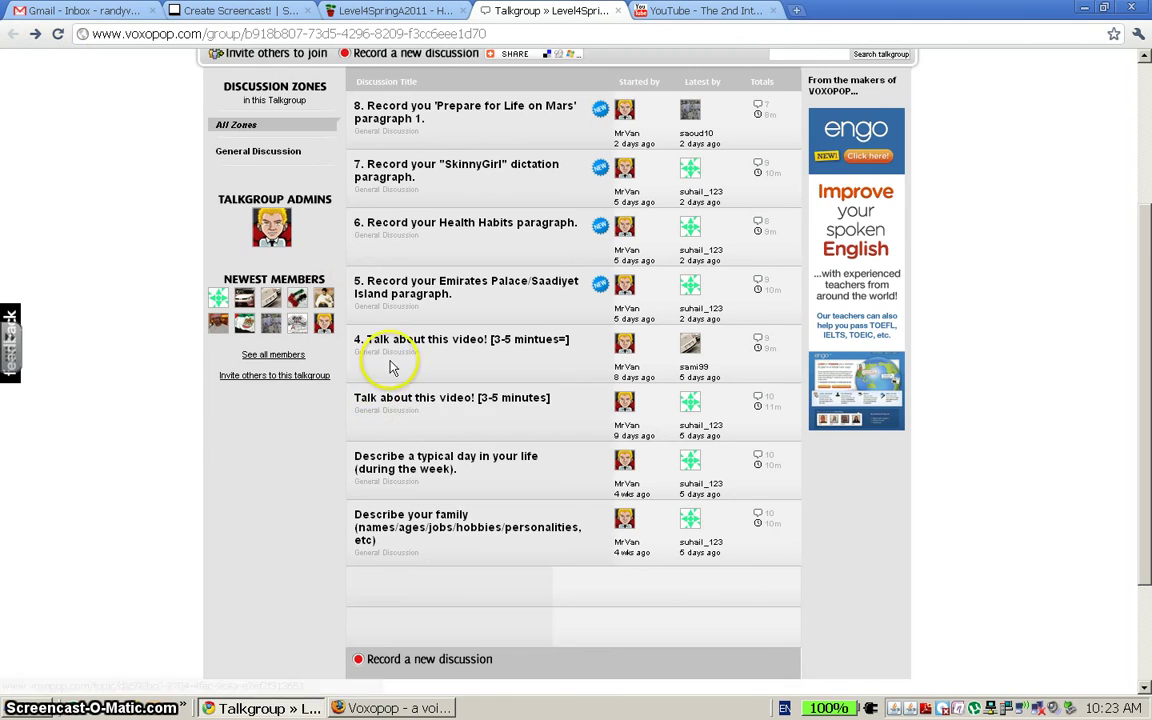
pyautogui.scroll(2, 386, 360)
pyautogui.click(418, 135)
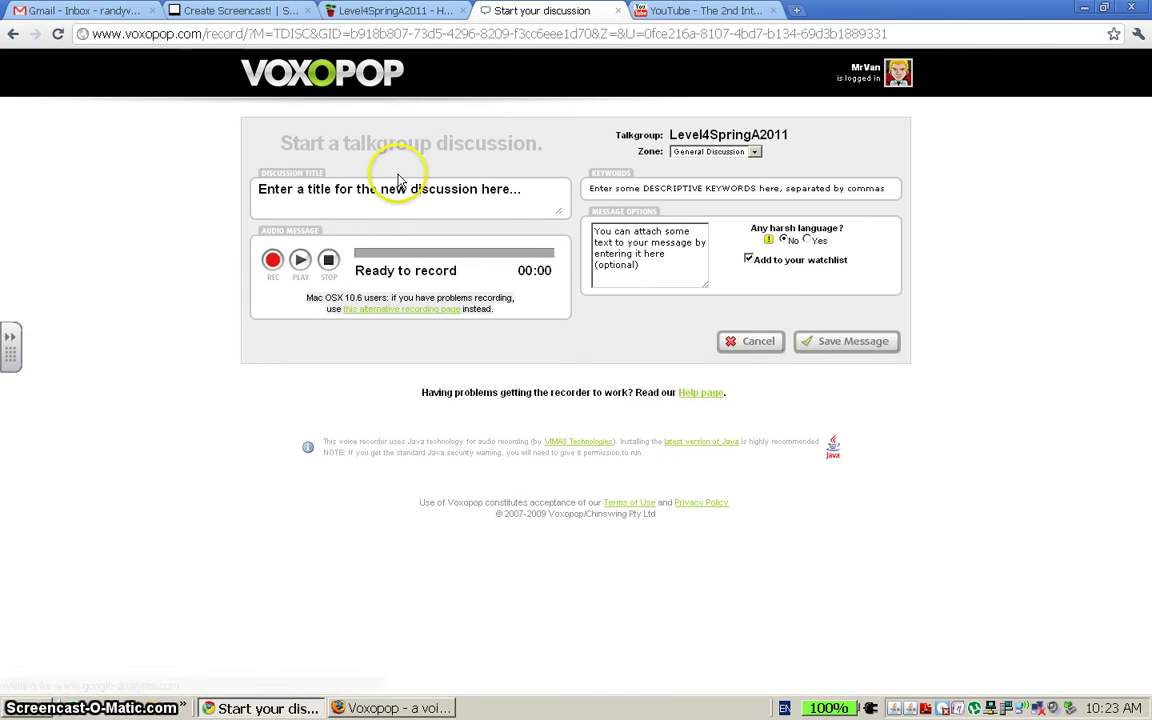
# Step: Title the discussion '9. Talk about this video.' and paste 'Level4SpringA2011' as its keyword
pyautogui.click(384, 186)
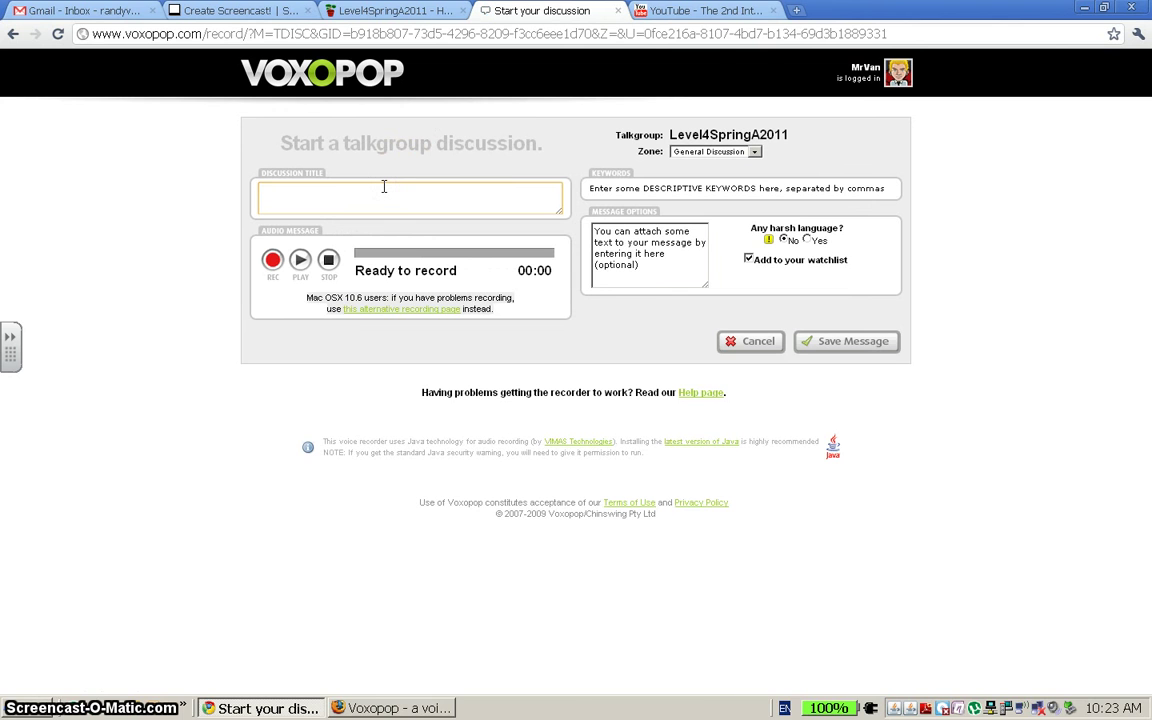
pyautogui.write('9. Talk about this vi')
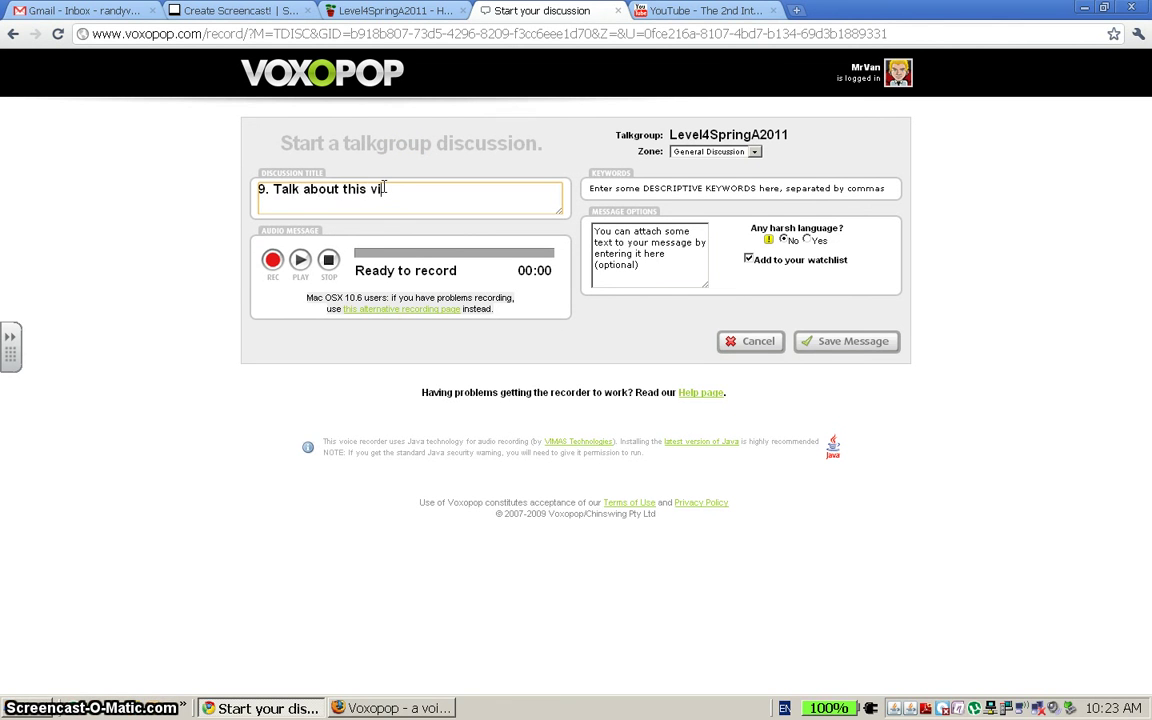
pyautogui.write(' .')
pyautogui.click(708, 187)
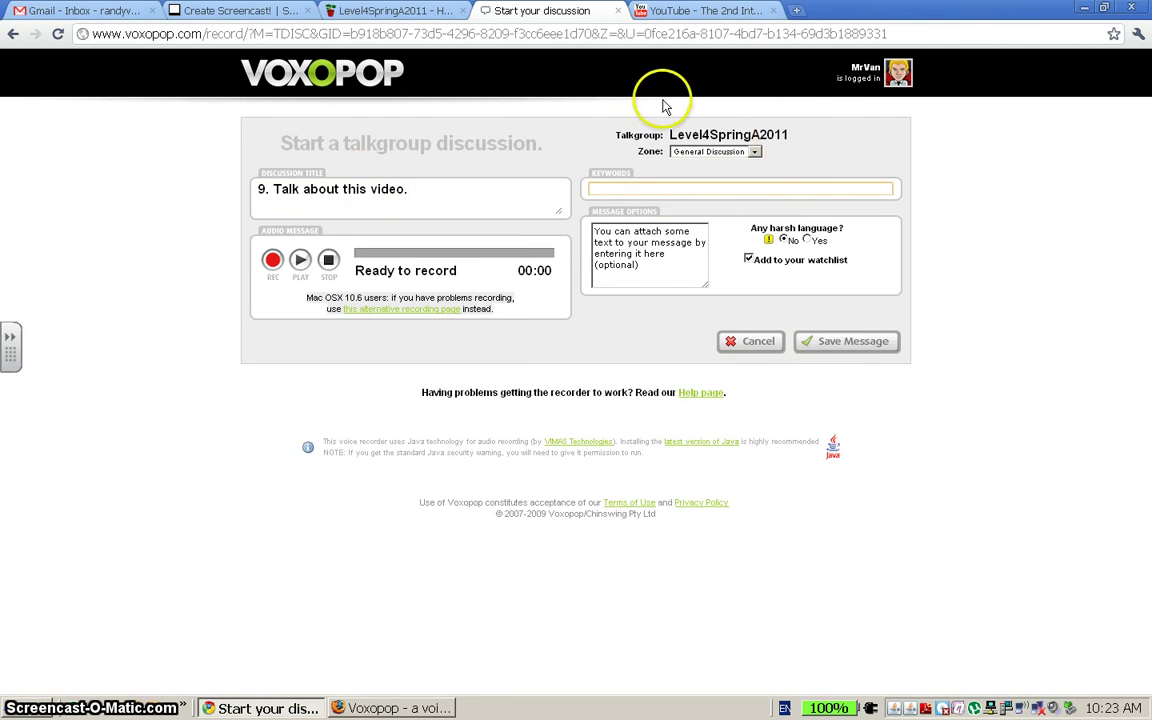
pyautogui.moveTo(670, 134); pyautogui.dragTo(800, 140)
pyautogui.hotkey('ctrl', 'c')
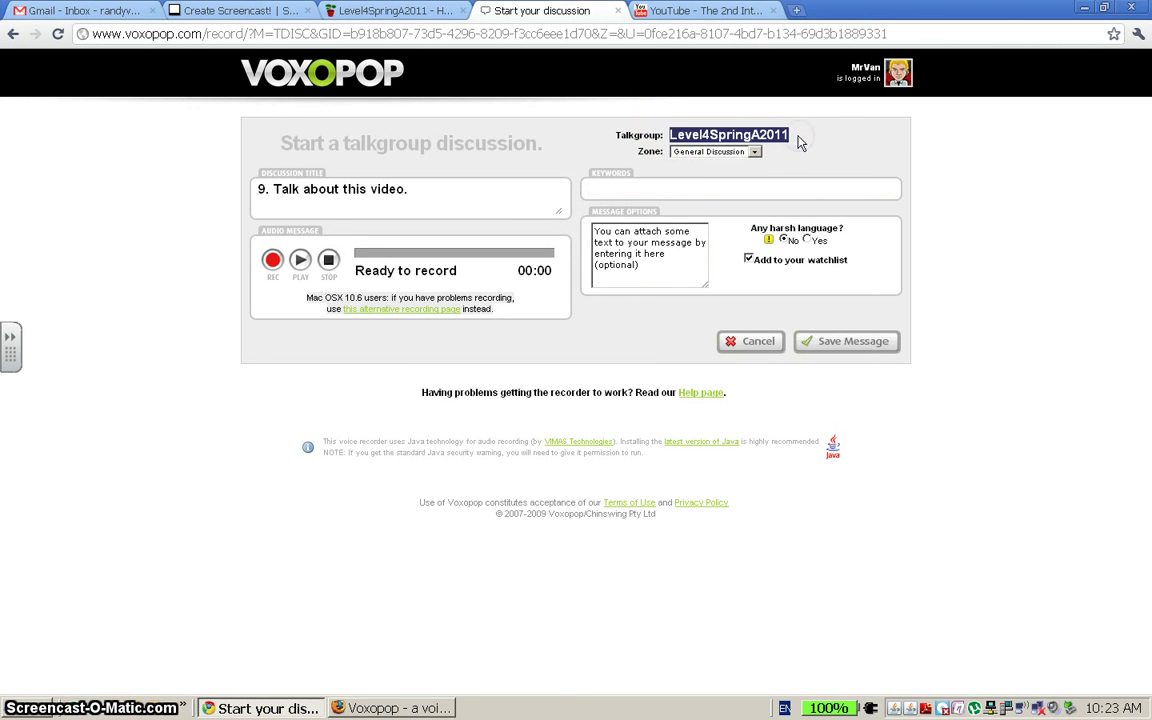
pyautogui.click(671, 186)
pyautogui.hotkey('ctrl', 'v')
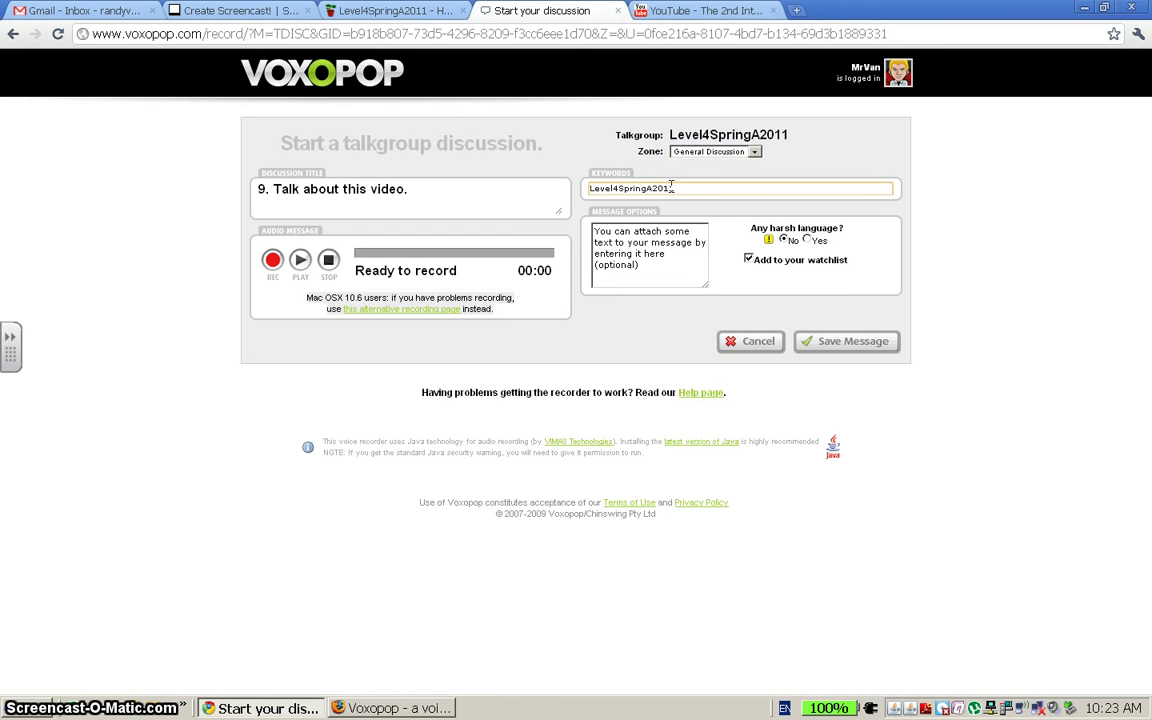
pyautogui.click(633, 237)
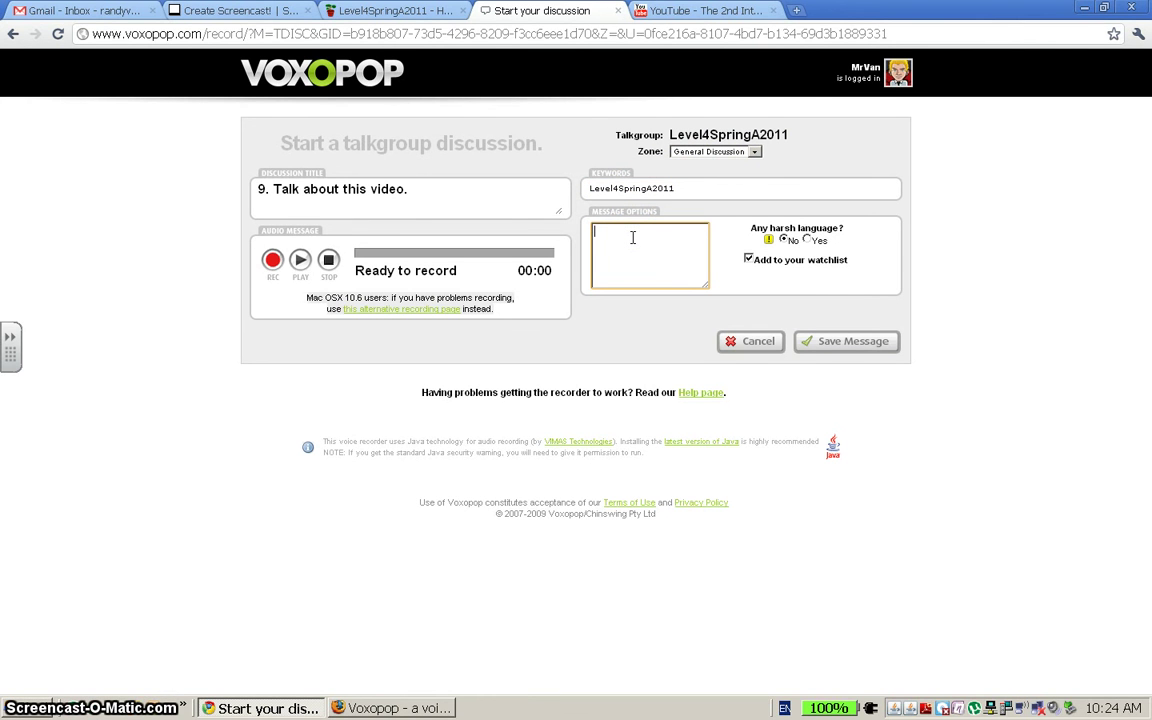
# Step: Copy the falconry video's YouTube URL and paste it into the discussion message
pyautogui.click(690, 10)
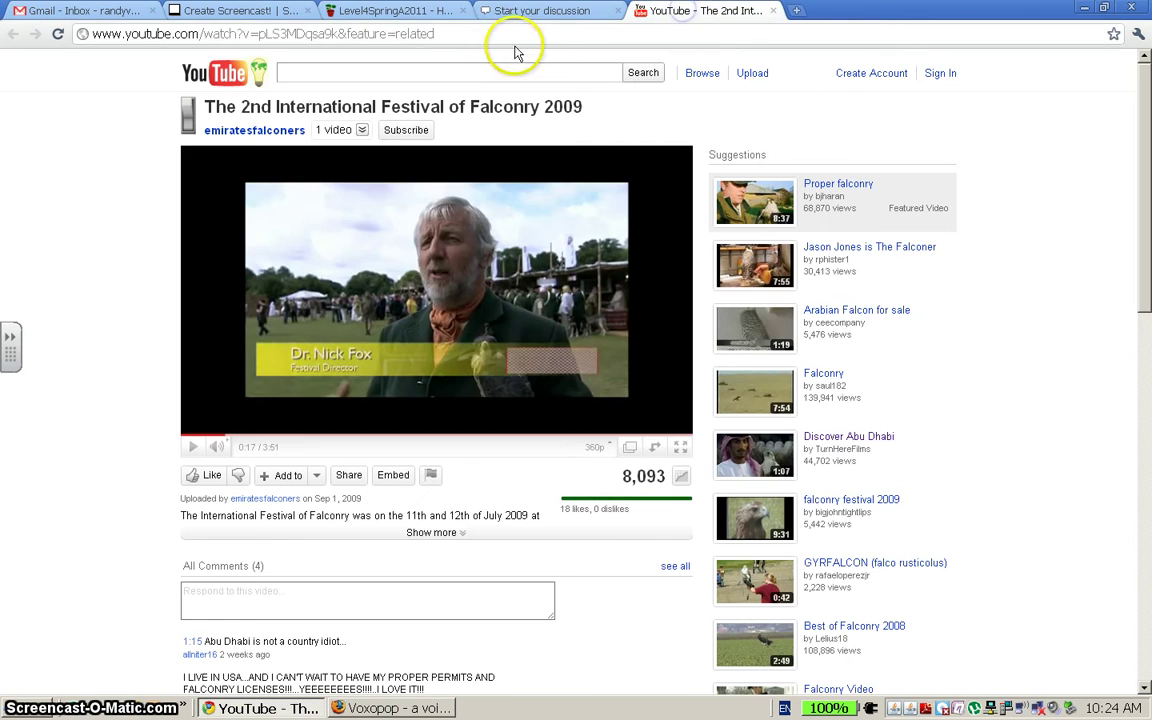
pyautogui.click(498, 36)
pyautogui.hotkey('ctrl', 'c')
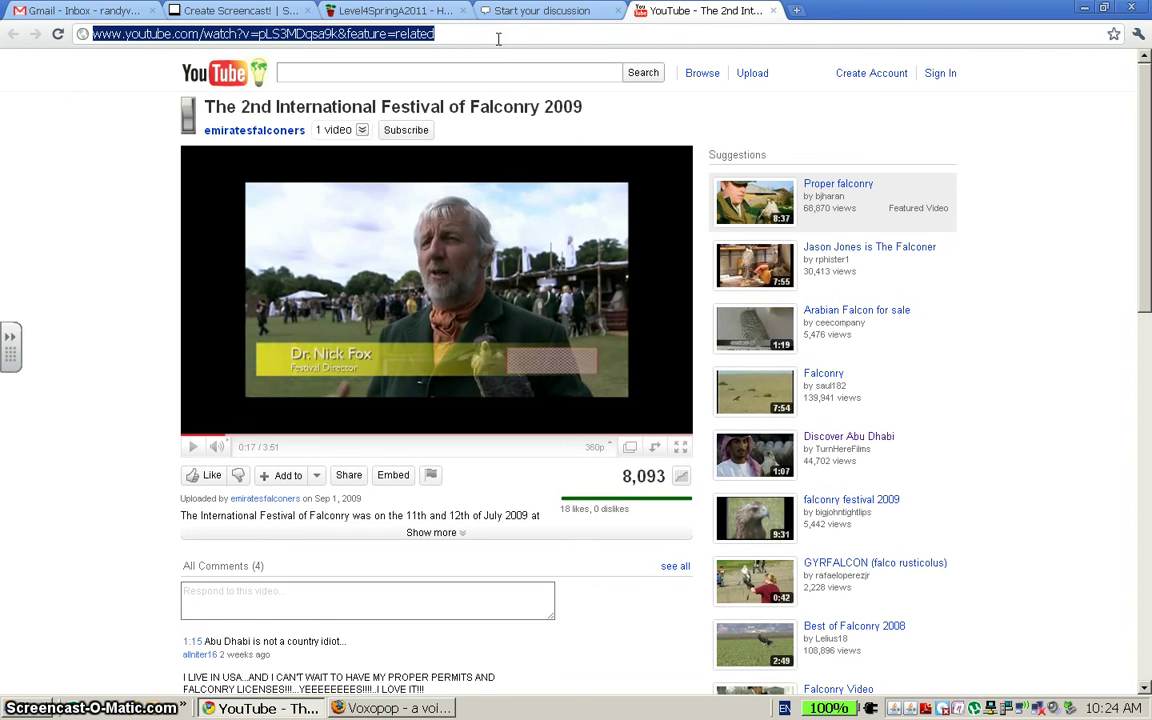
pyautogui.click(520, 12)
pyautogui.click(618, 226)
pyautogui.hotkey('ctrl', 'v')
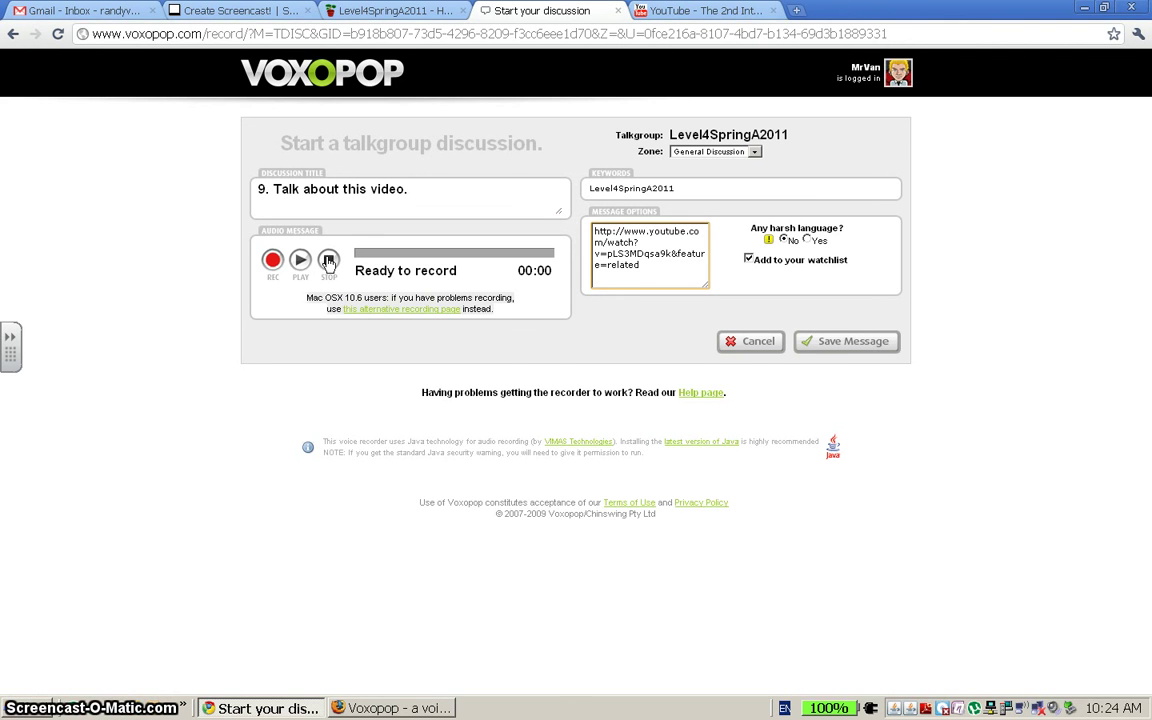
# Step: After the no-recording warning, record a few seconds of voice with REC and STOP
pyautogui.click(836, 347)
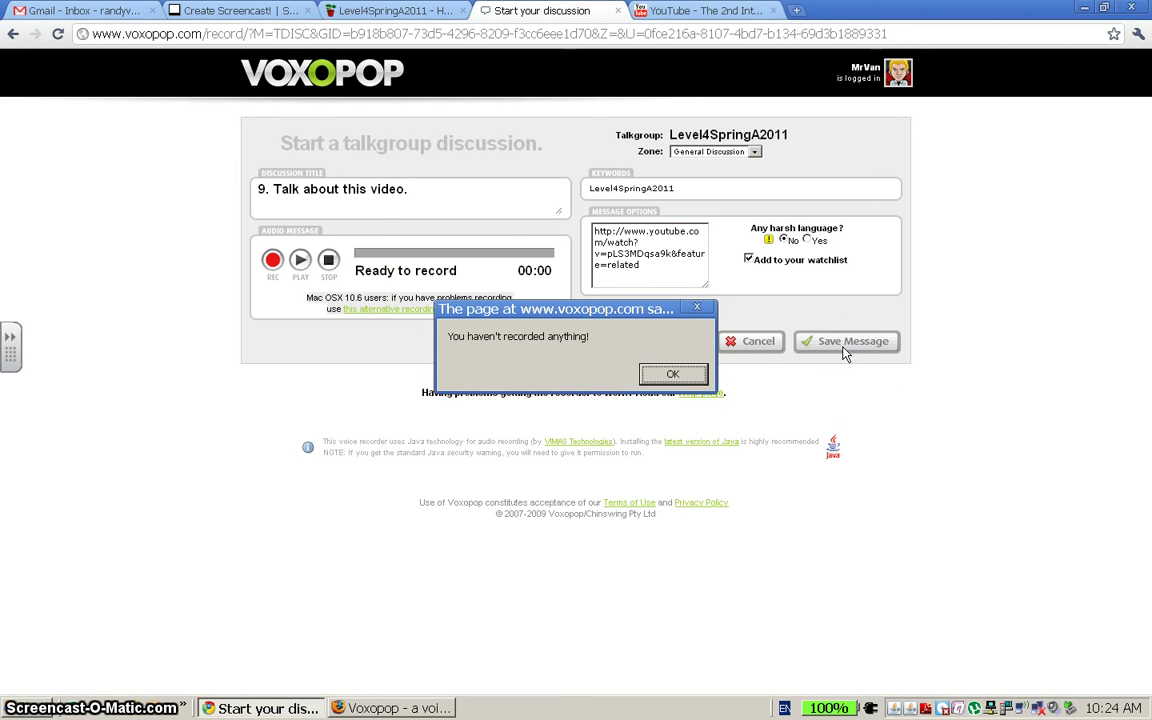
pyautogui.click(673, 374)
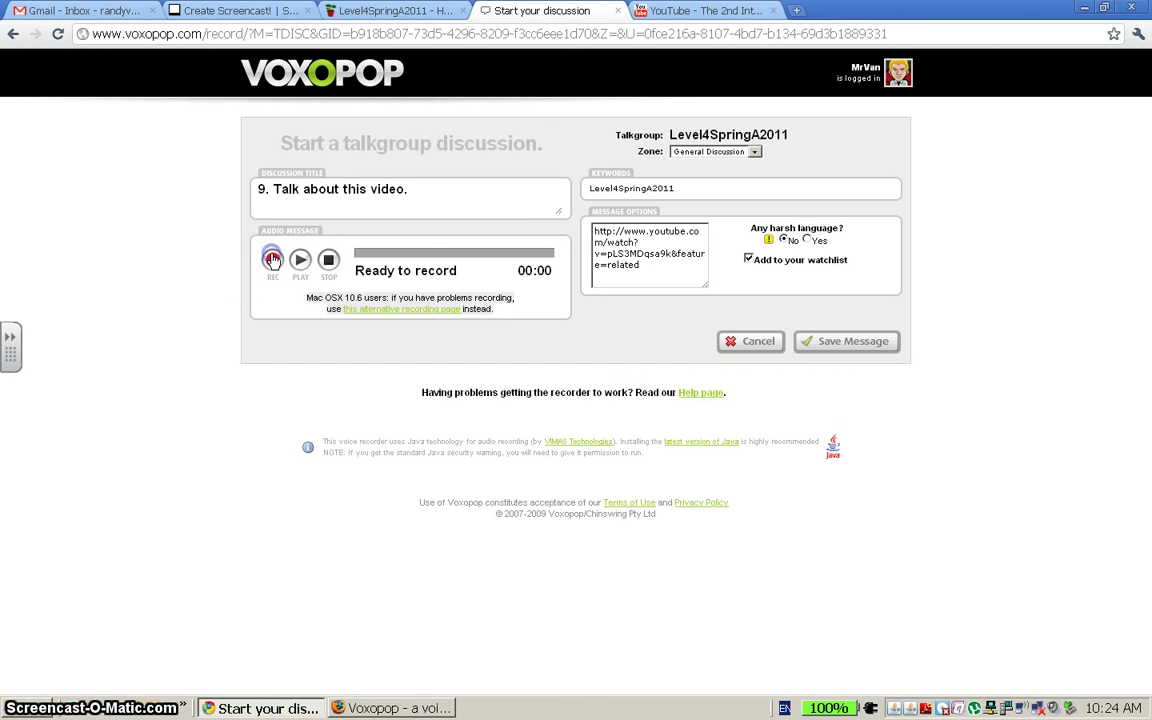
pyautogui.click(272, 260)
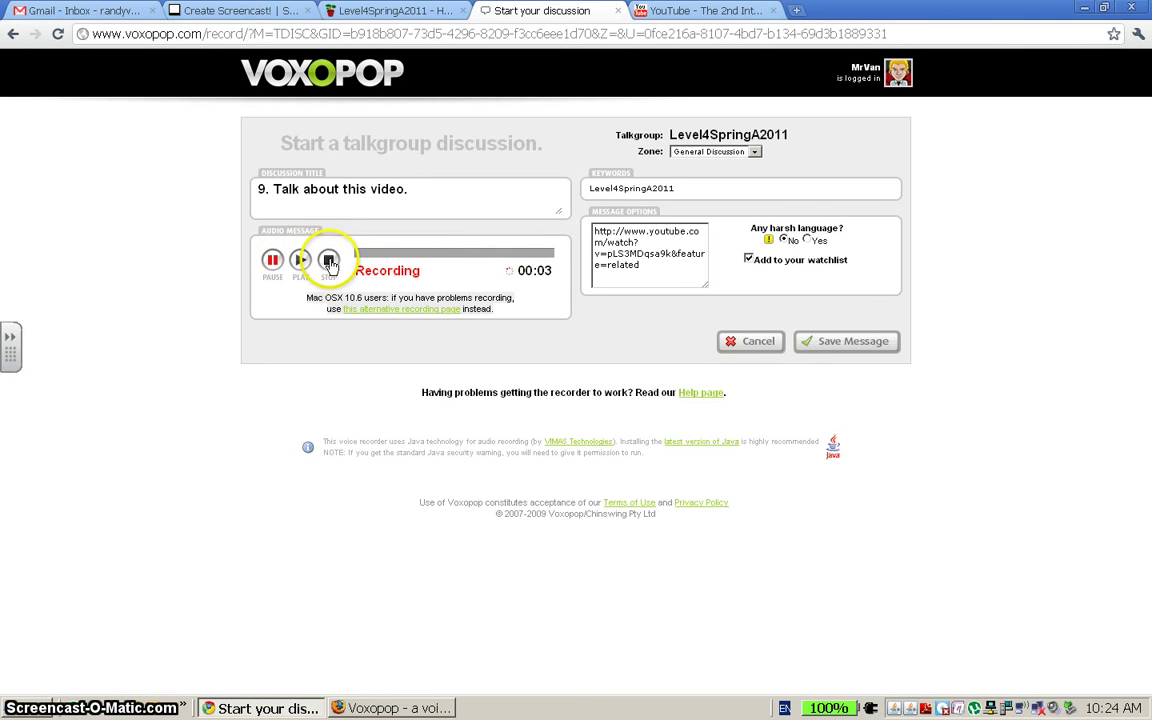
pyautogui.click(329, 261)
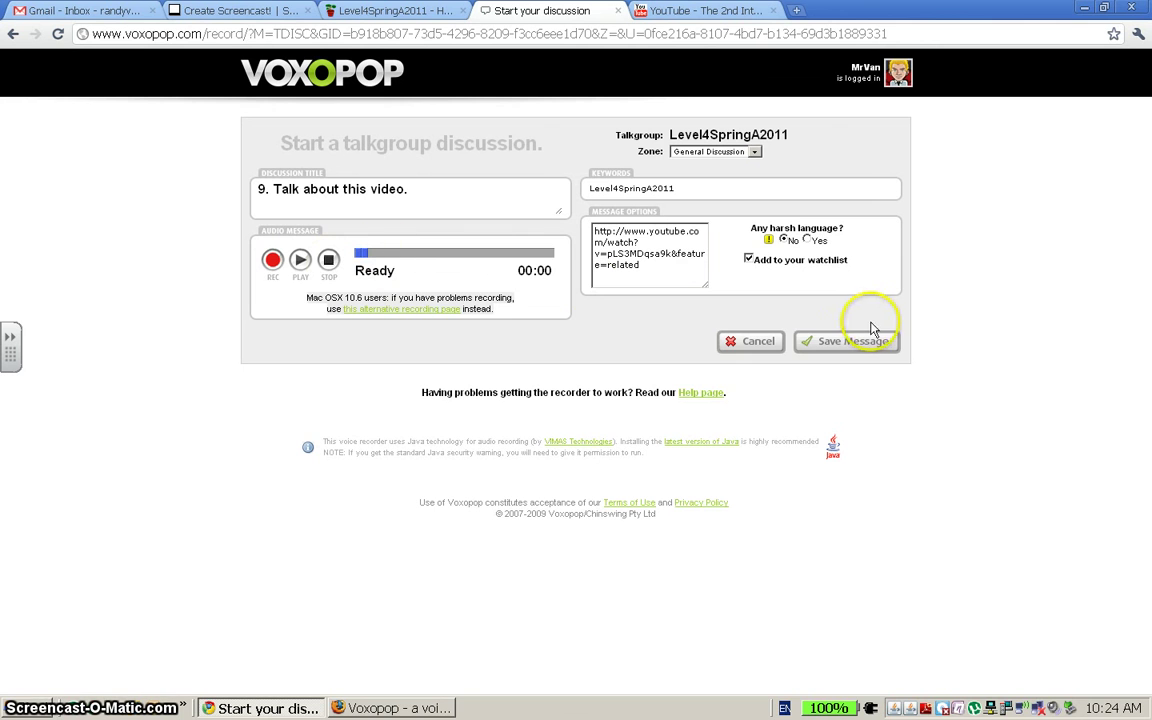
# Step: Save the discussion and return to the Level4SpringA2011 list where it now tops the topics
pyautogui.click(842, 339)
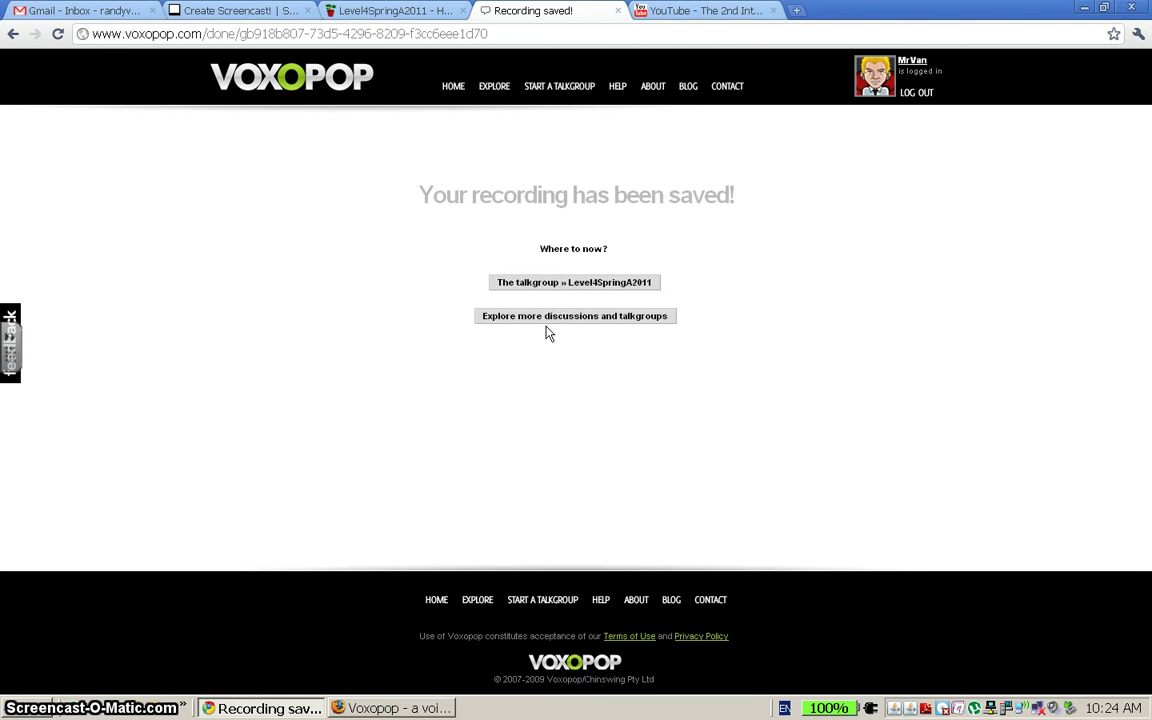
pyautogui.click(551, 286)
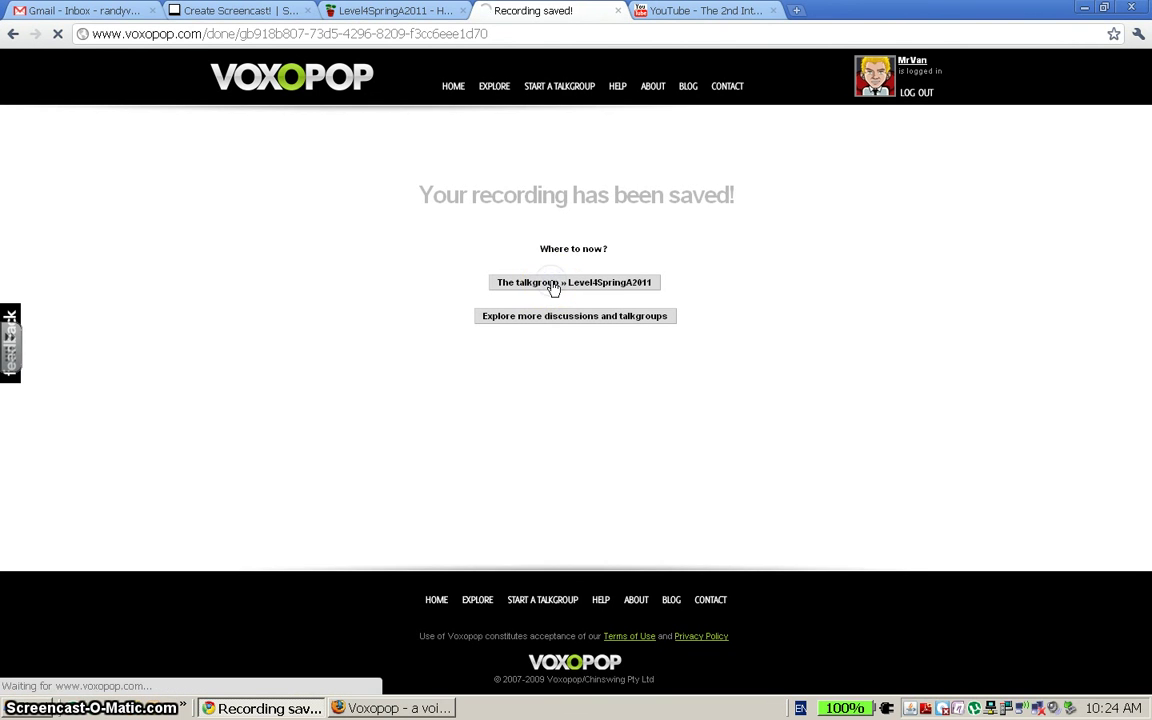
pyautogui.click(437, 342)
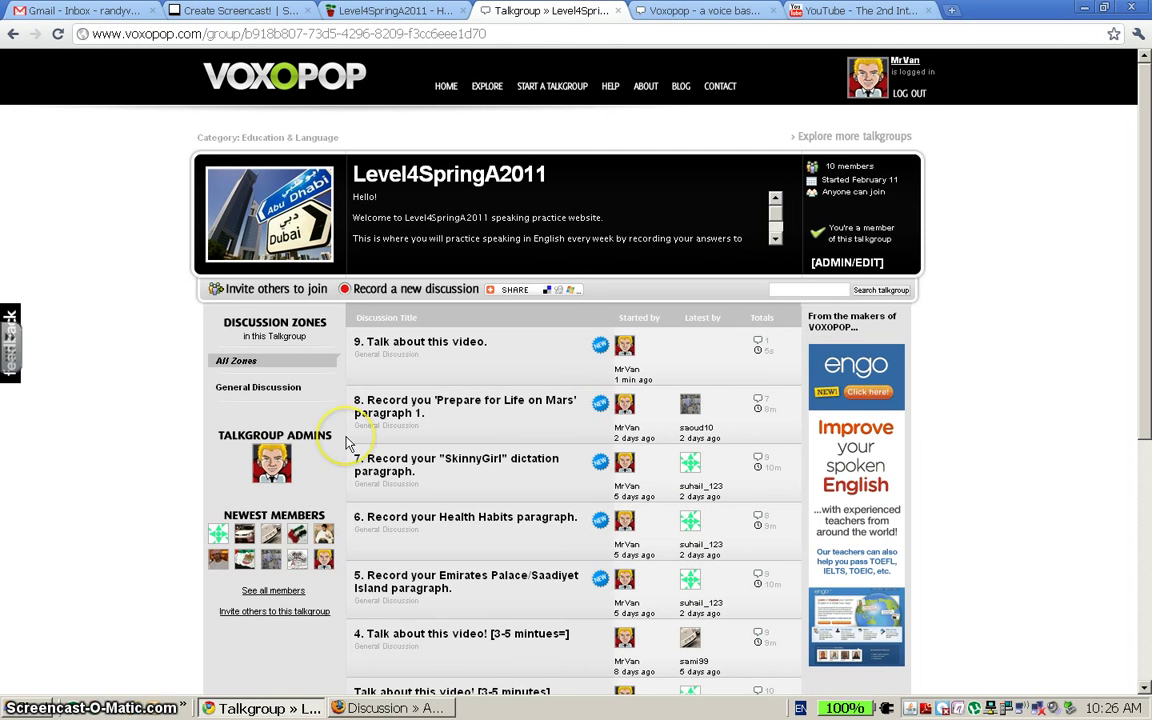
# Step: From the Voxopop home page's latest list, open Question#3 on colour as camouflage or danger
pyautogui.click(726, 14)
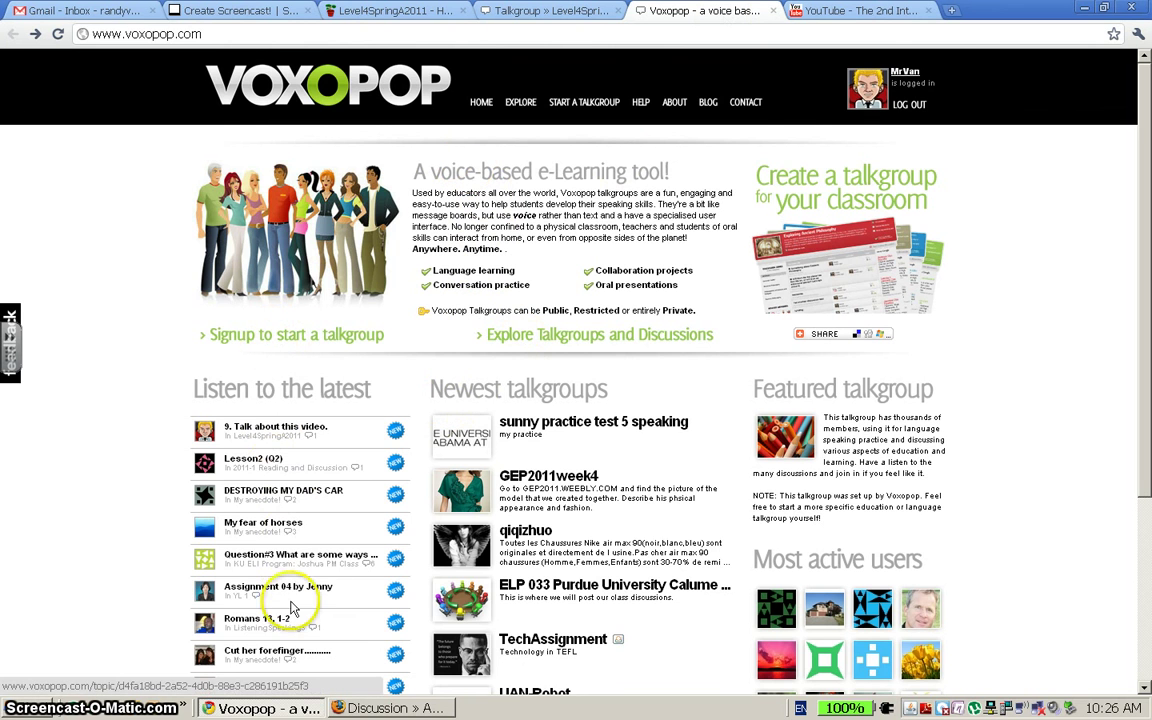
pyautogui.click(283, 554)
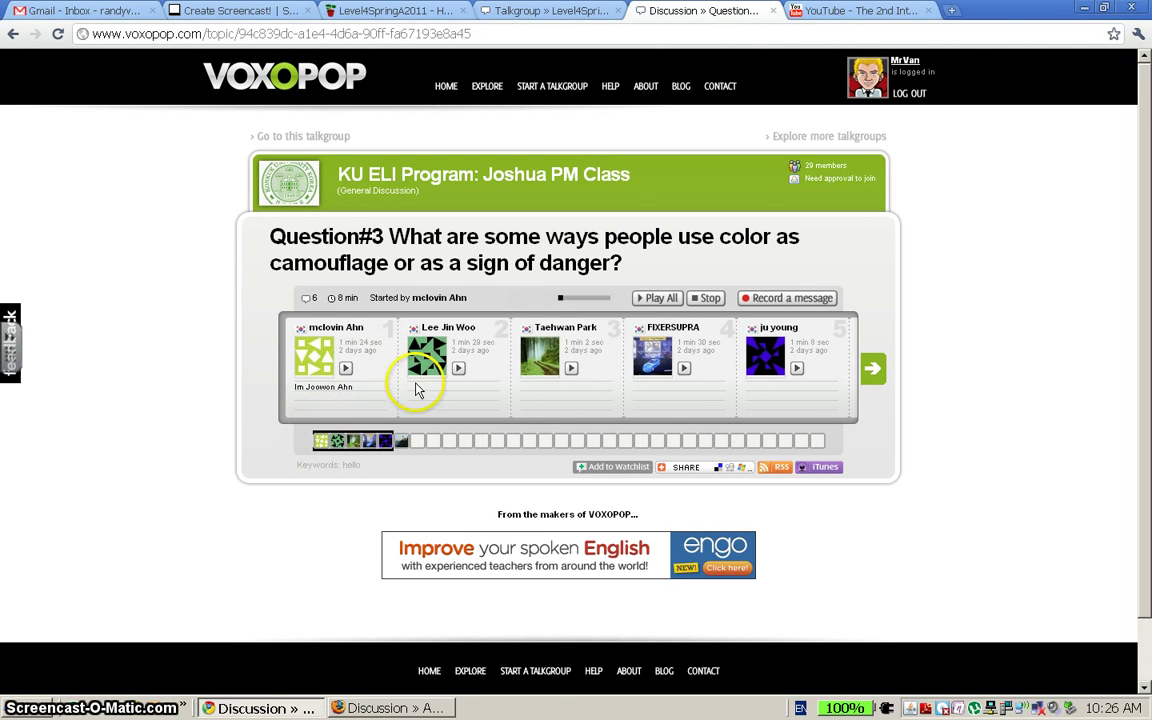
# Step: Attempt a reply, then follow the members-only notice to the KU ELI Program: Joshua PM Class page
pyautogui.click(777, 299)
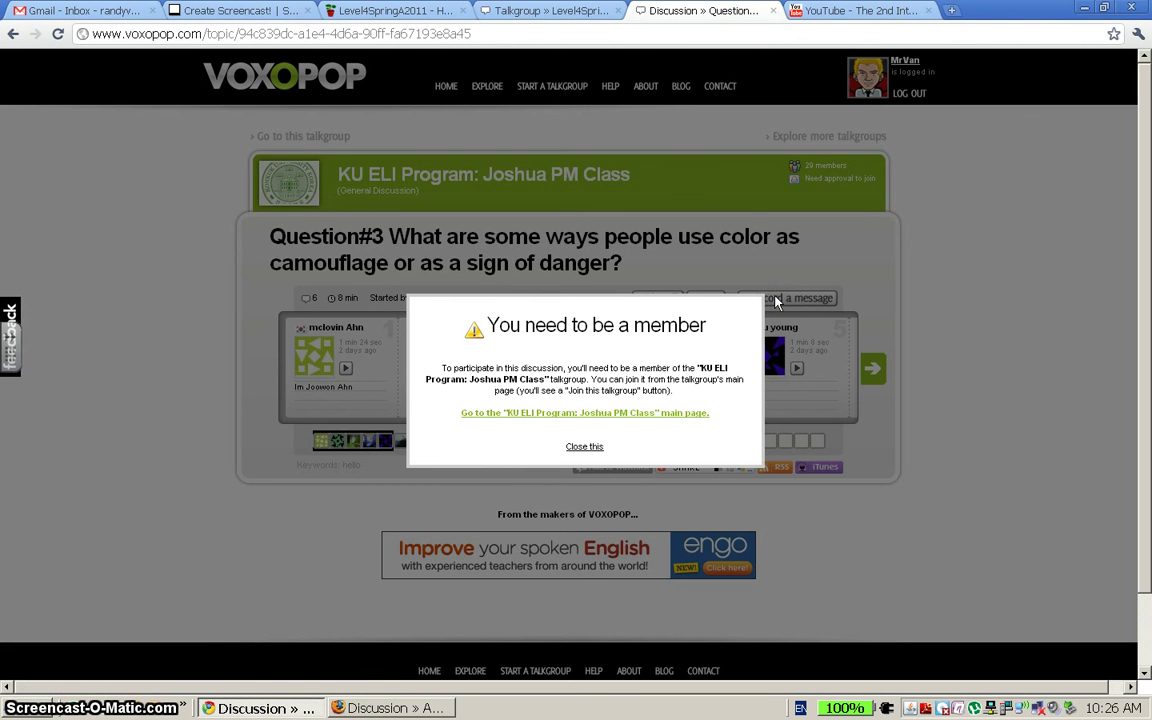
pyautogui.click(594, 414)
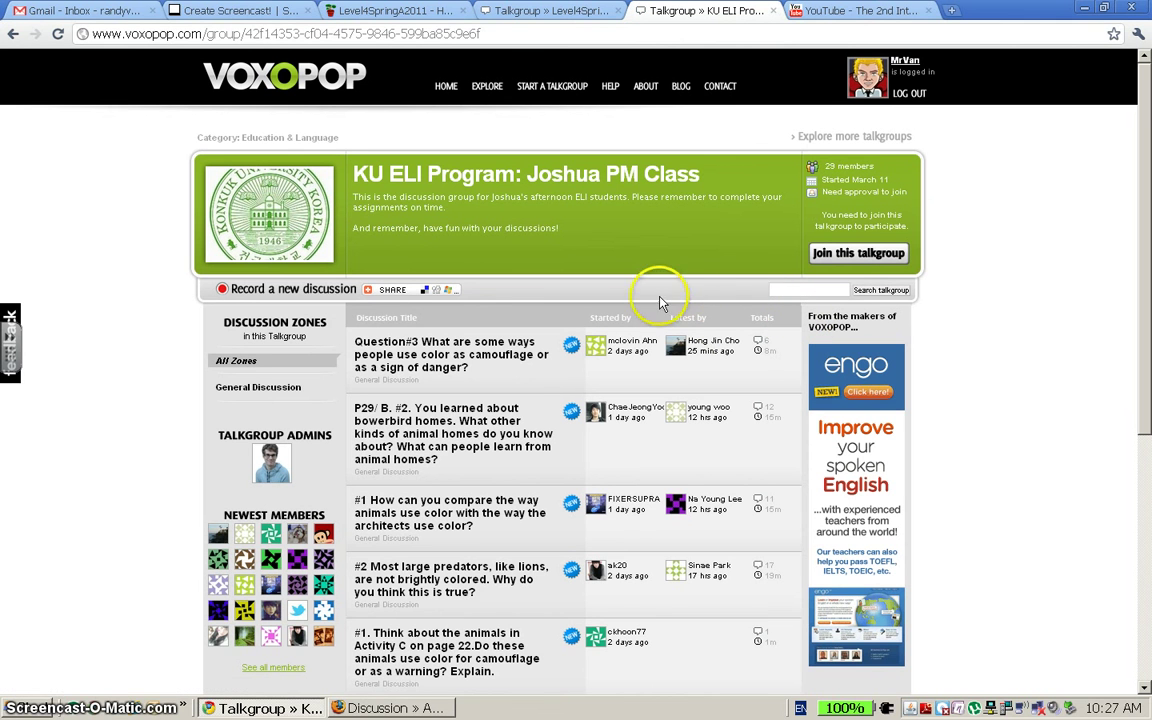
pyautogui.click(845, 256)
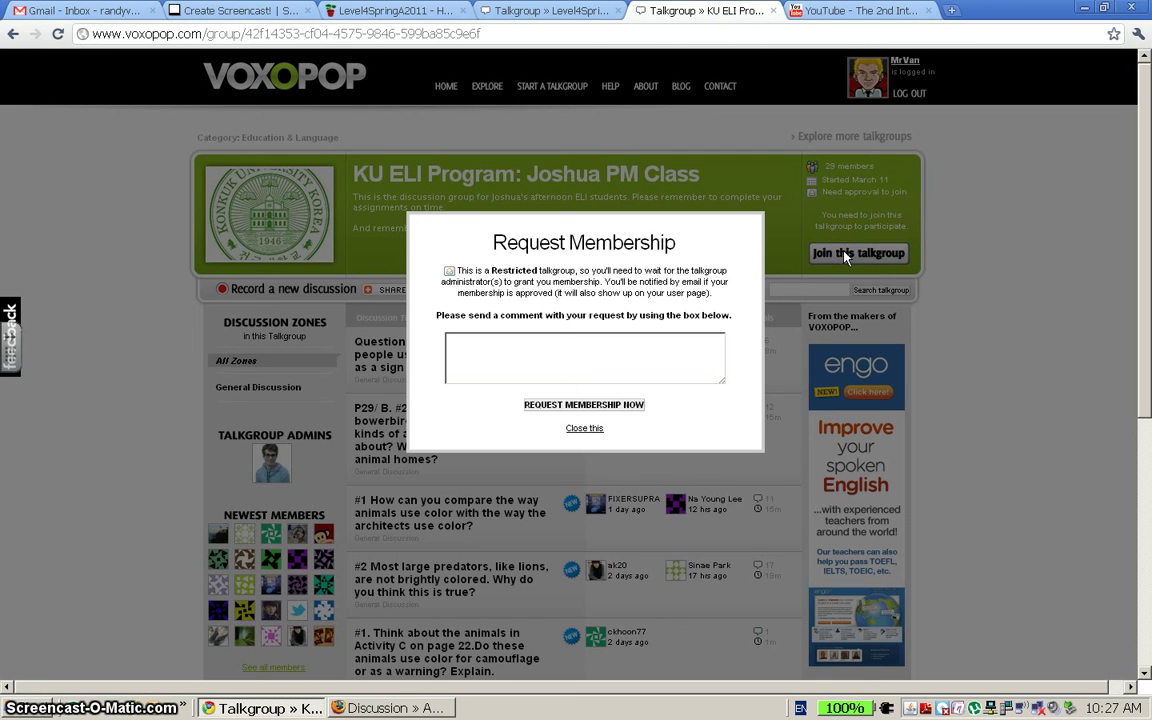
pyautogui.click(596, 362)
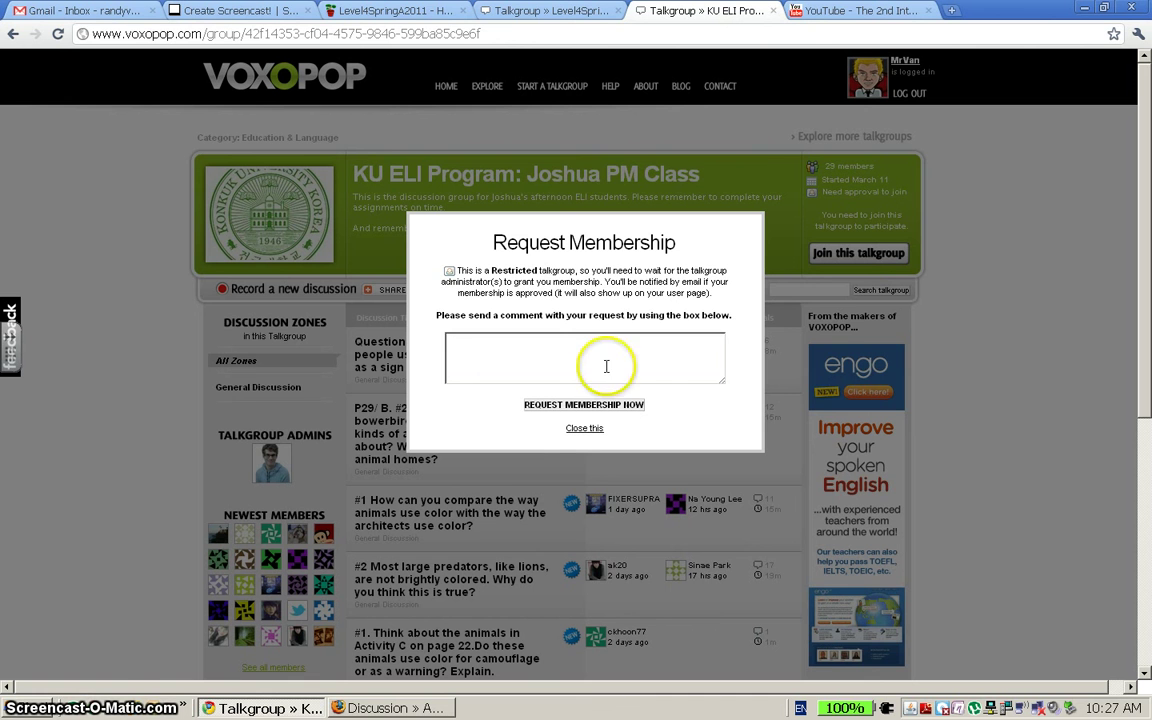
pyautogui.click(578, 431)
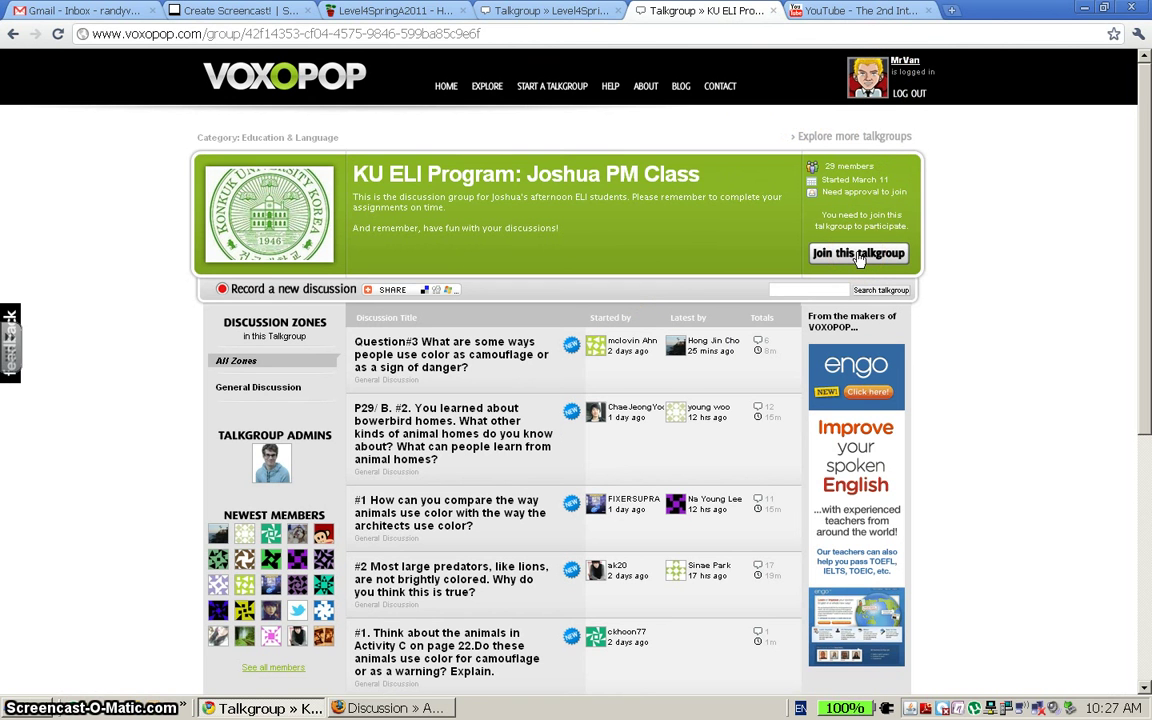
# Step: Return to the Voxopop home page using the VOXOPOP logo
pyautogui.click(290, 70)
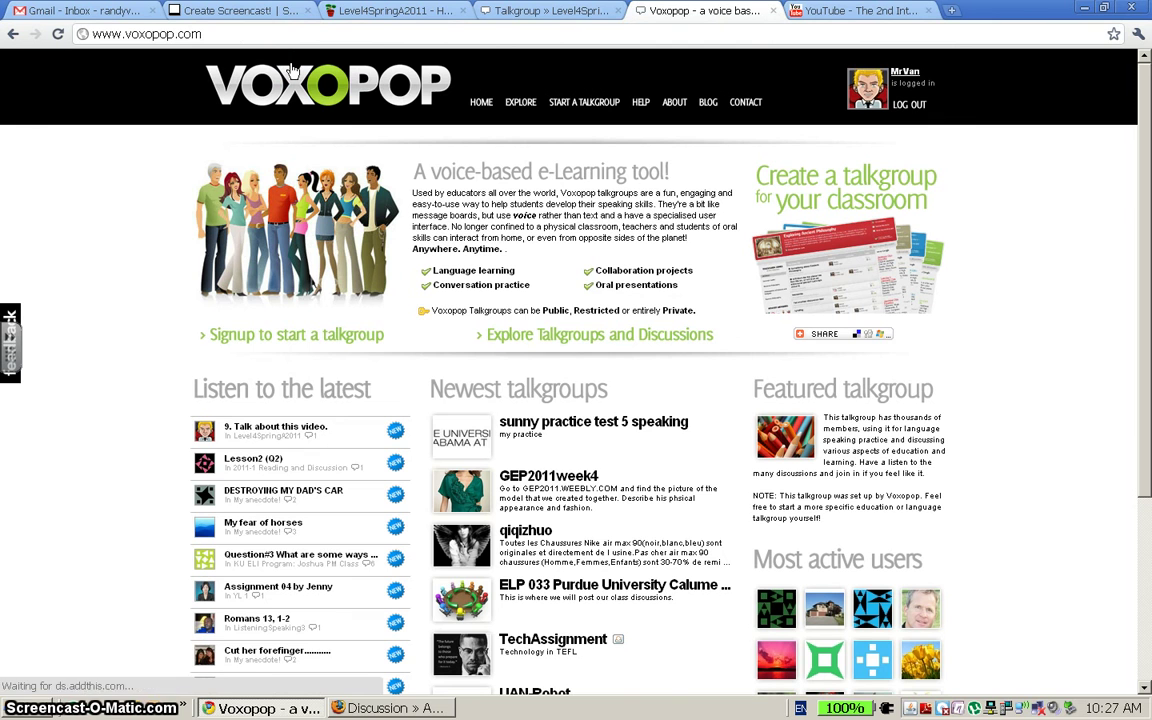